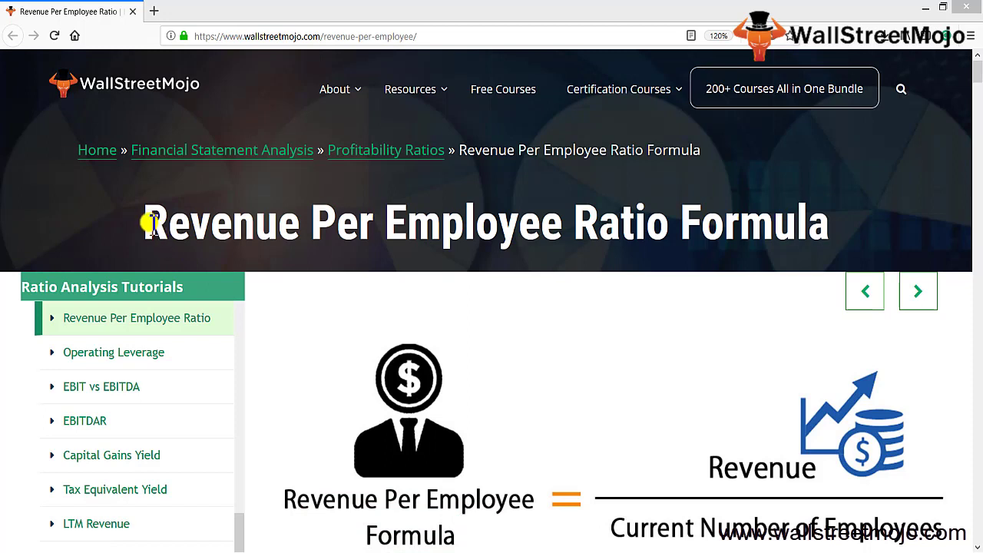
# - Highlight the Revenue Per Employee Ratio Formula title and scroll down to the formula graphic
pyautogui.moveTo(151, 224)
pyautogui.mouseDown()
pyautogui.moveTo(738, 195)
pyautogui.moveTo(823, 213)
pyautogui.mouseUp()
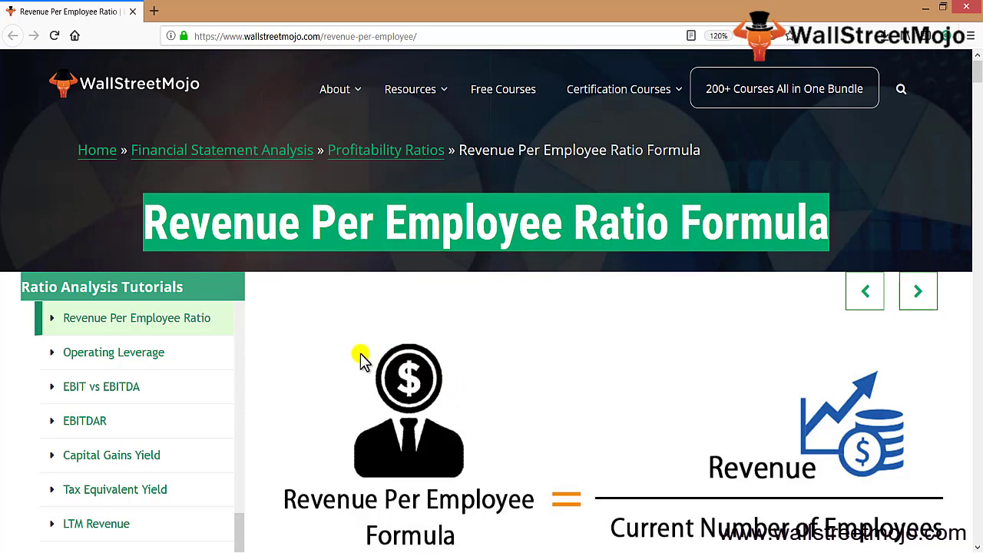
pyautogui.scroll(-1, 361, 359)
pyautogui.scroll(-1, 361, 360)
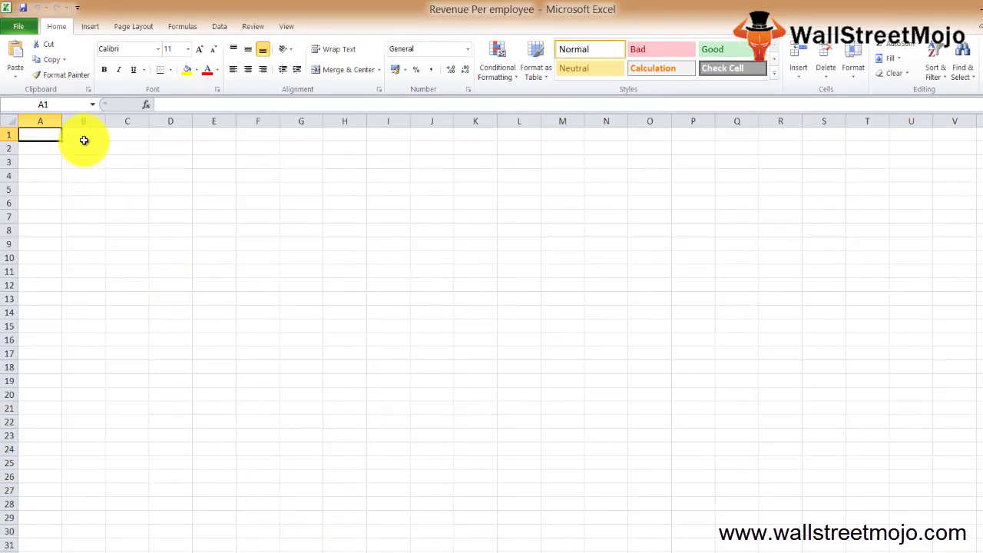
# - Enter the heading 'Important Financial Ratio' in B2 and labels 'Revenue' and 'No of employees' below
pyautogui.click(84, 140)
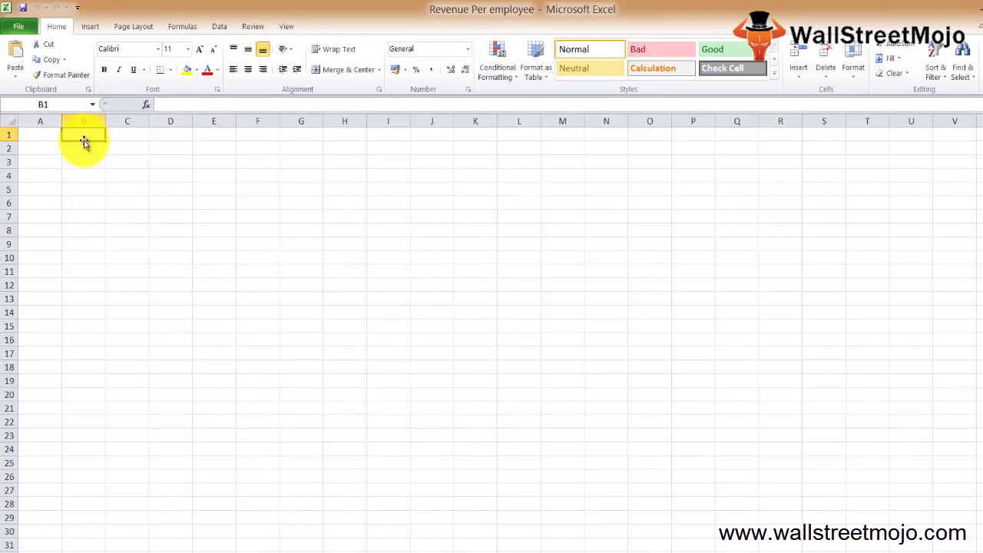
pyautogui.press('Return')
pyautogui.write('Important Financial Ratio')
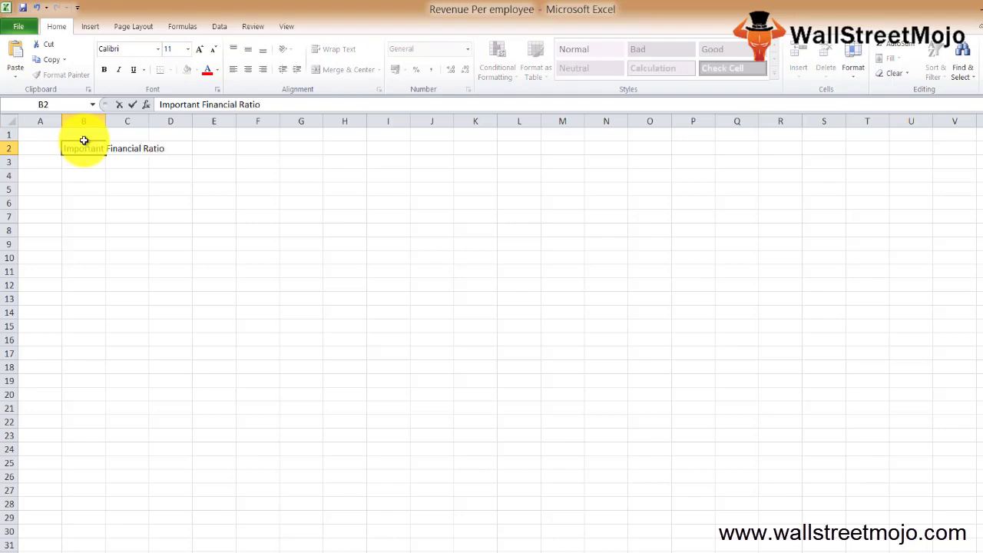
pyautogui.press('Return')
pyautogui.press('Return')
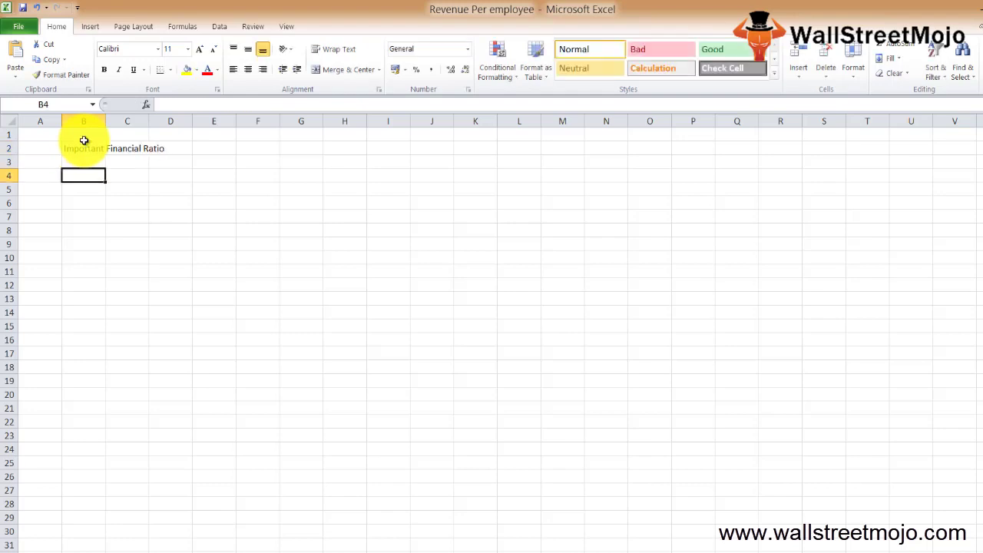
pyautogui.write('Revenue')
pyautogui.press('Return')
pyautogui.write('No of employees')
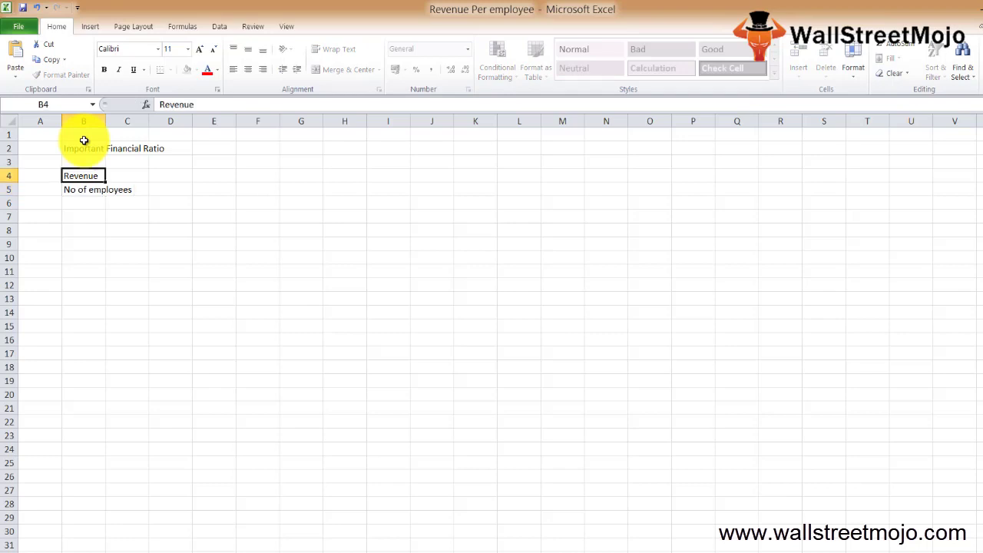
# - Add the note 'Average Financial productivity' beside the Revenue label
pyautogui.press('Up')
pyautogui.press('Right')
pyautogui.press('Right')
pyautogui.write('Ac')
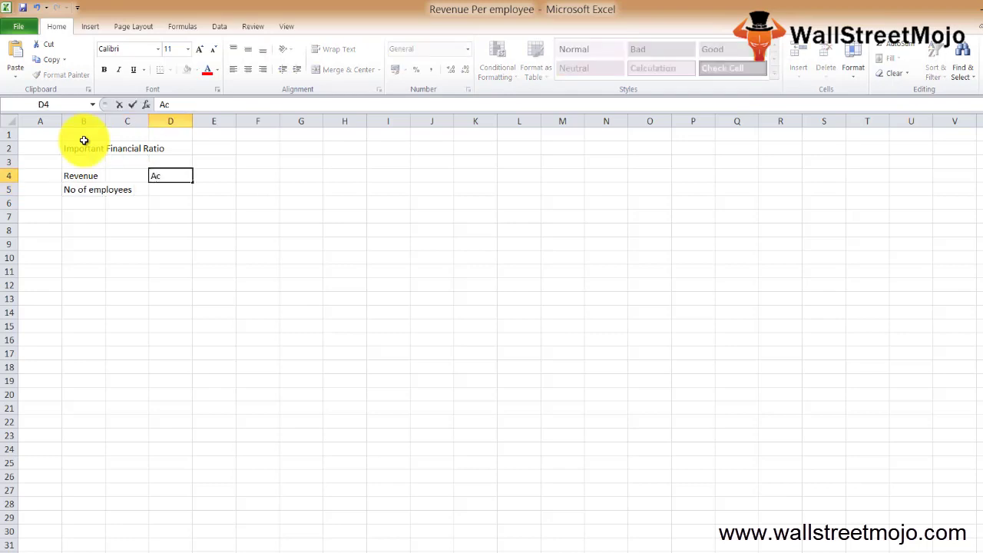
pyautogui.press('BackSpace')
pyautogui.write('verage Financial productivi')
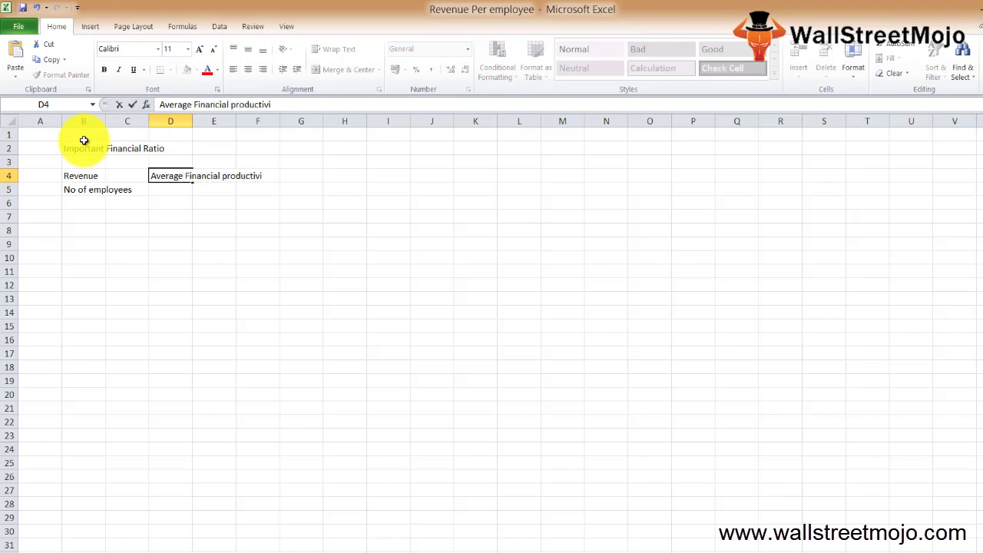
pyautogui.write('ty')
pyautogui.press('Return')
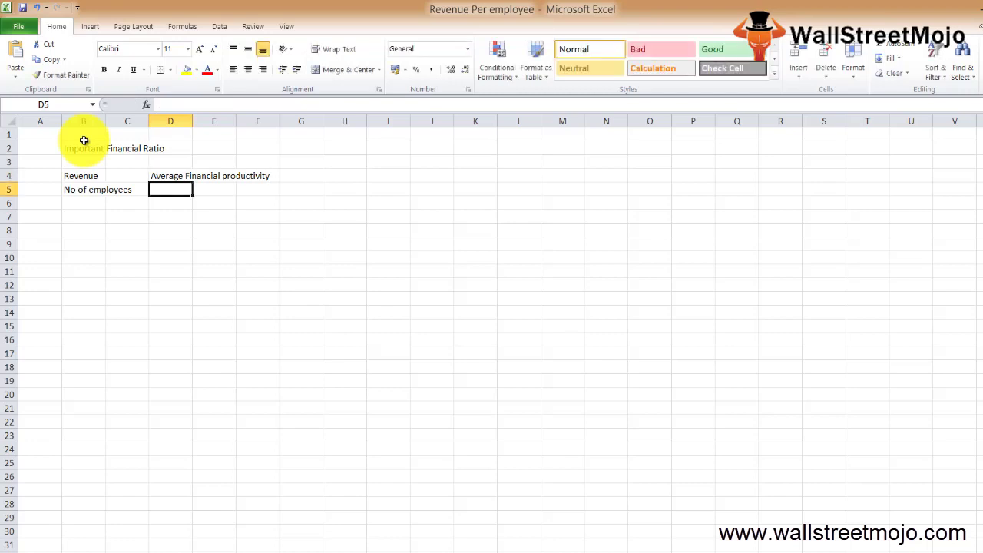
# - Write 'Revenue per employee =' in B8, with 'Revenue' in E8 over 'Current number of employees' in E10
pyautogui.press('Down')
pyautogui.press('Down')
pyautogui.press('Down')
pyautogui.press('Left')
pyautogui.press('Left')
pyautogui.write('Reve')
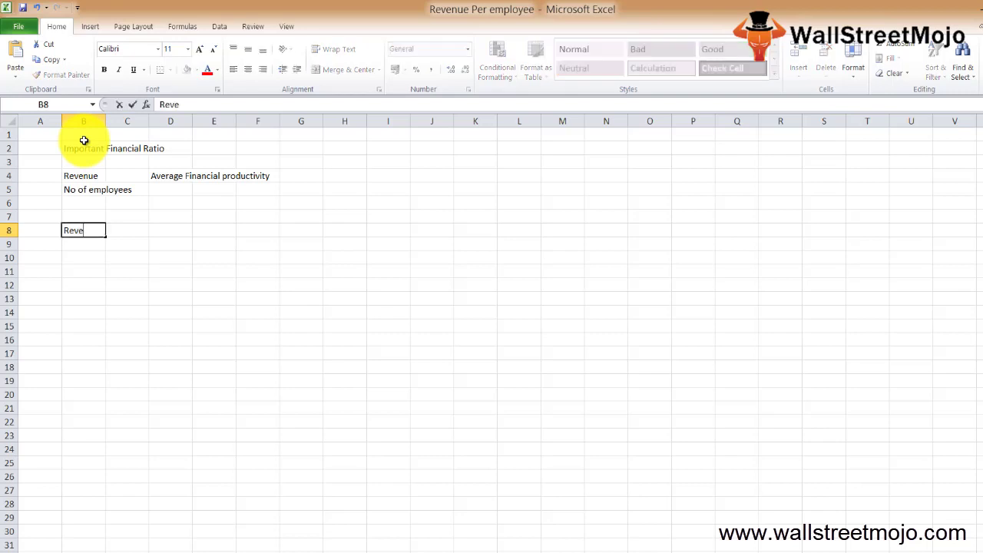
pyautogui.write('nue per employee =')
pyautogui.press('Right')
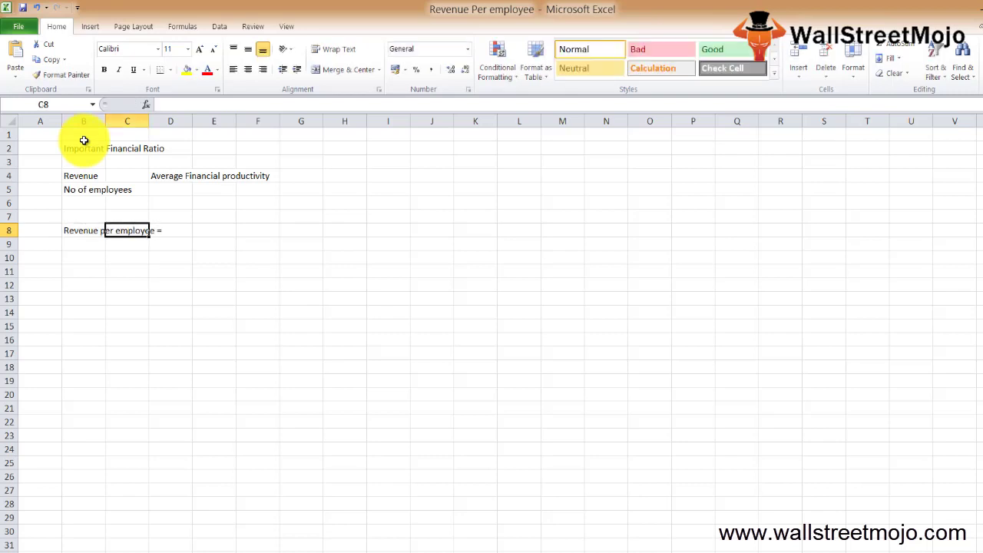
pyautogui.press('Right')
pyautogui.press('Right')
pyautogui.write('Revenue')
pyautogui.press('Down')
pyautogui.press('Down')
pyautogui.write('Current')
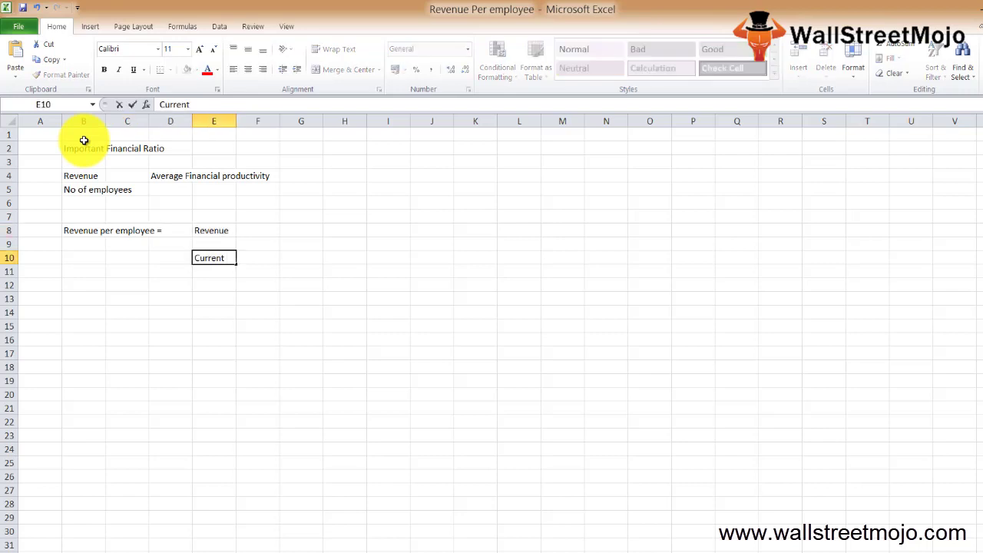
pyautogui.write(' number of employees')
pyautogui.press('Return')
pyautogui.press('Return')
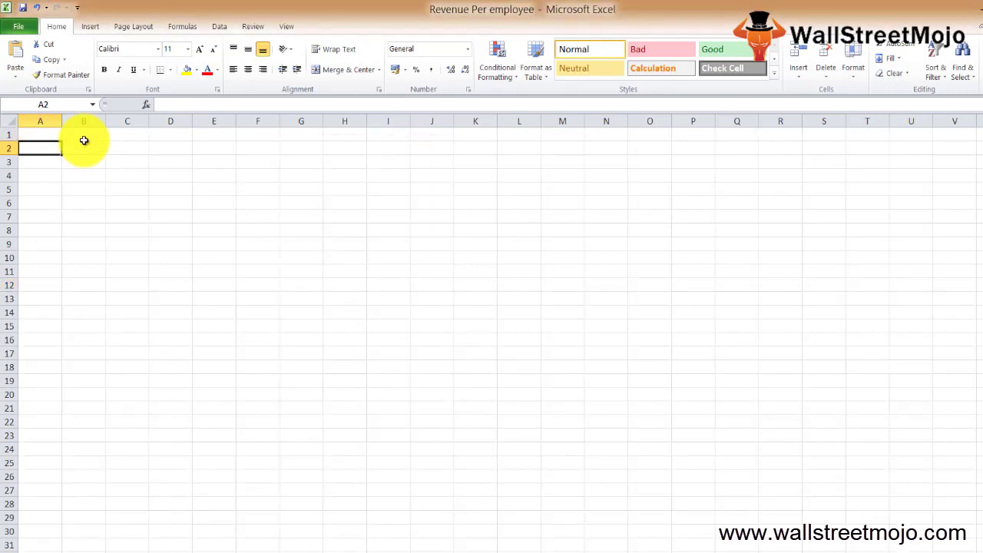
# - Enter table headers 'Name of company' and 'Revenues' in row 2, with '$' above Revenues
pyautogui.click(84, 142)
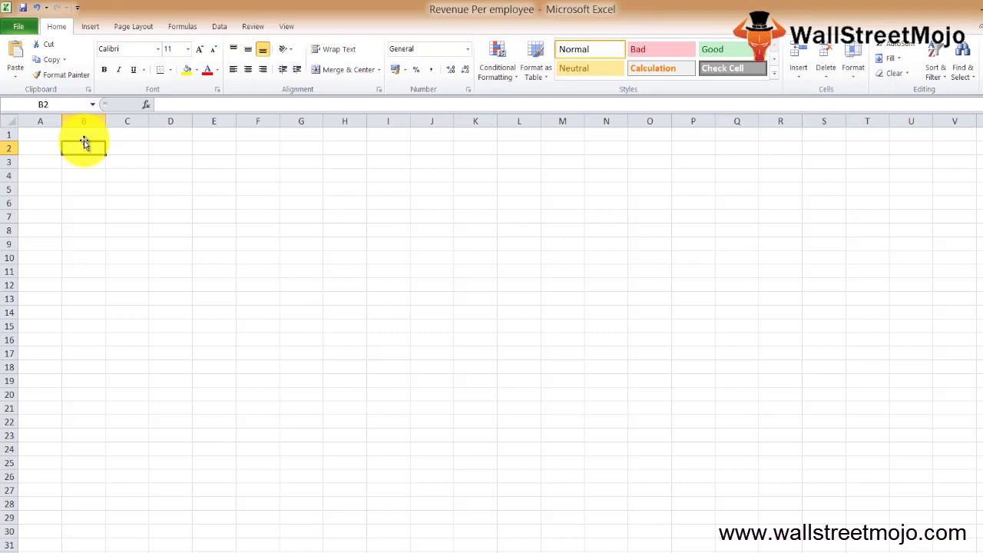
pyautogui.write('Name of co')
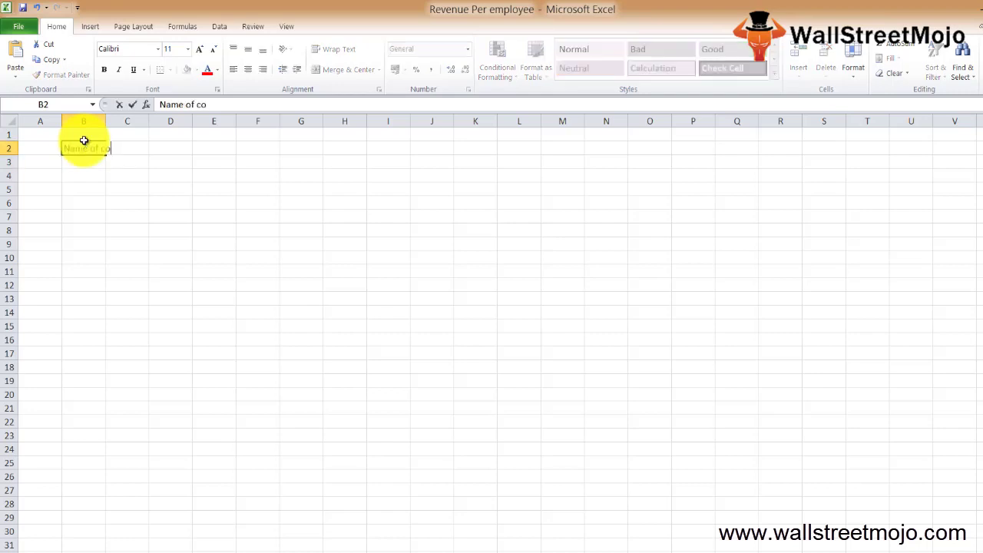
pyautogui.press('Tab')
pyautogui.write('Revenues')
pyautogui.press('Return')
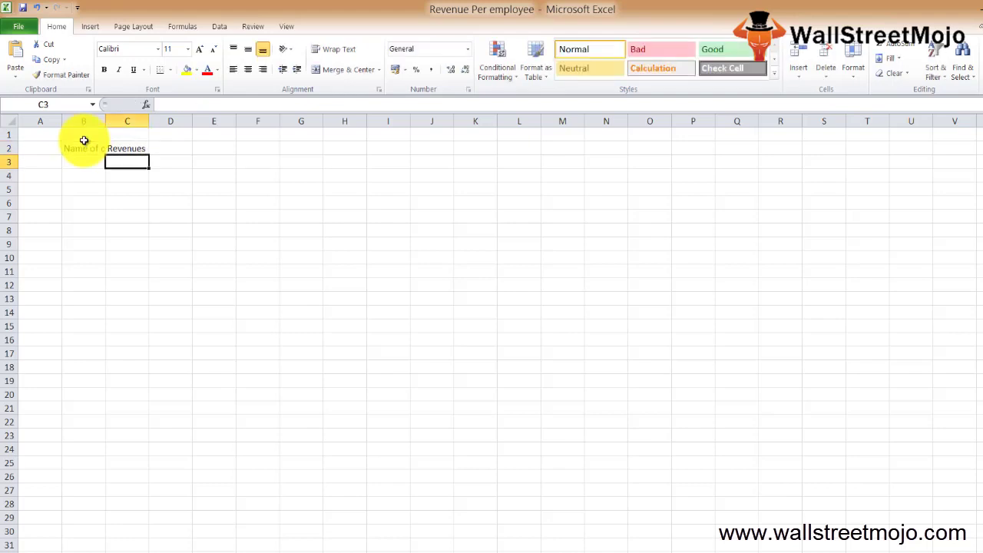
pyautogui.press('Up')
pyautogui.press('Up')
pyautogui.write('$')
pyautogui.hotkey('ctrl', 'Return')
# - Add the headers 'No of employees' and 'Sales per employee ratio' in D2 and E2
pyautogui.press('Right')
pyautogui.press('Down')
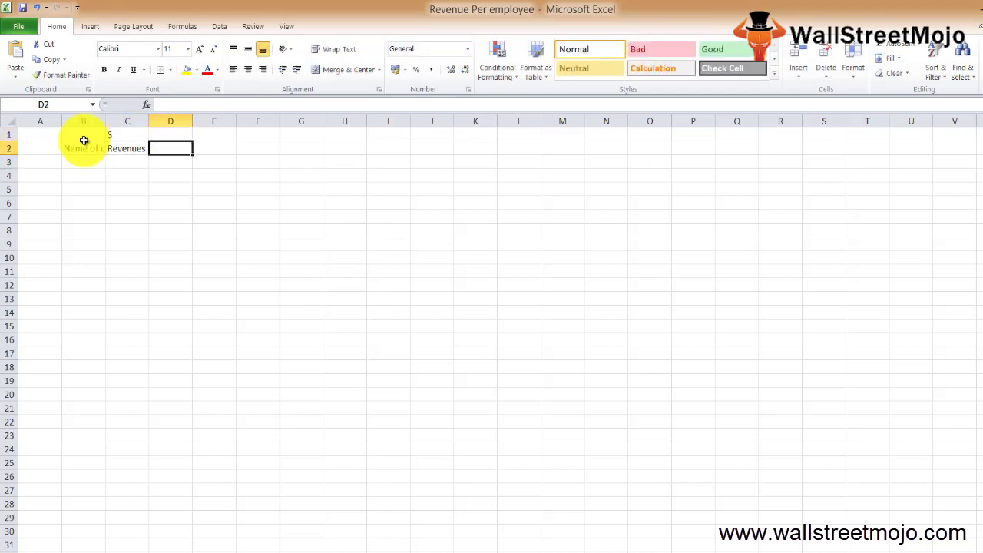
pyautogui.write('No of employees')
pyautogui.press('Return')
pyautogui.press('Up')
pyautogui.press('Right')
pyautogui.write('Sales')
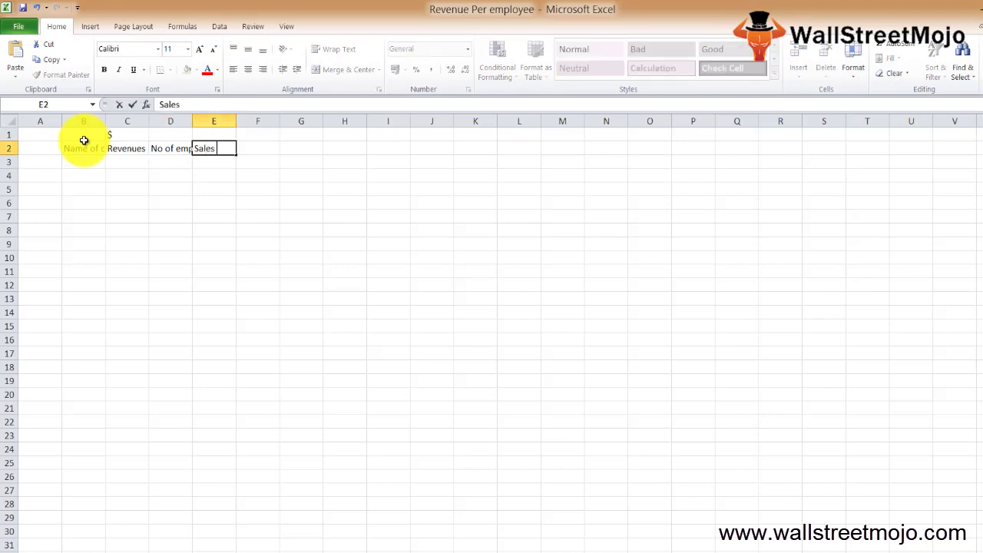
pyautogui.write(' per employee ratio')
pyautogui.press('Return')
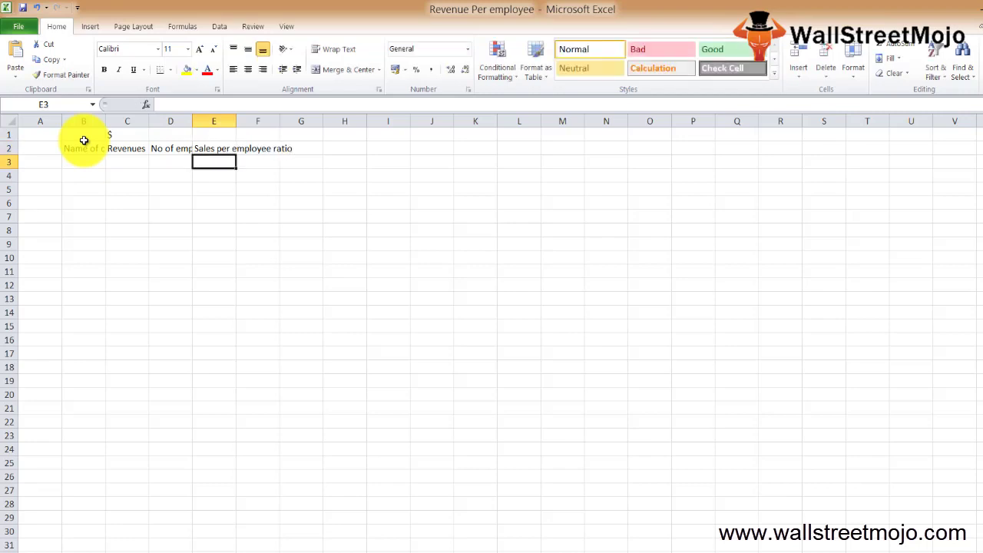
pyautogui.hotkey('ctrl', 'a')
# - AutoFit all column widths to their contents
pyautogui.hotkey('alt', 'h')
pyautogui.press('o')
pyautogui.press('i')
pyautogui.press('Down')
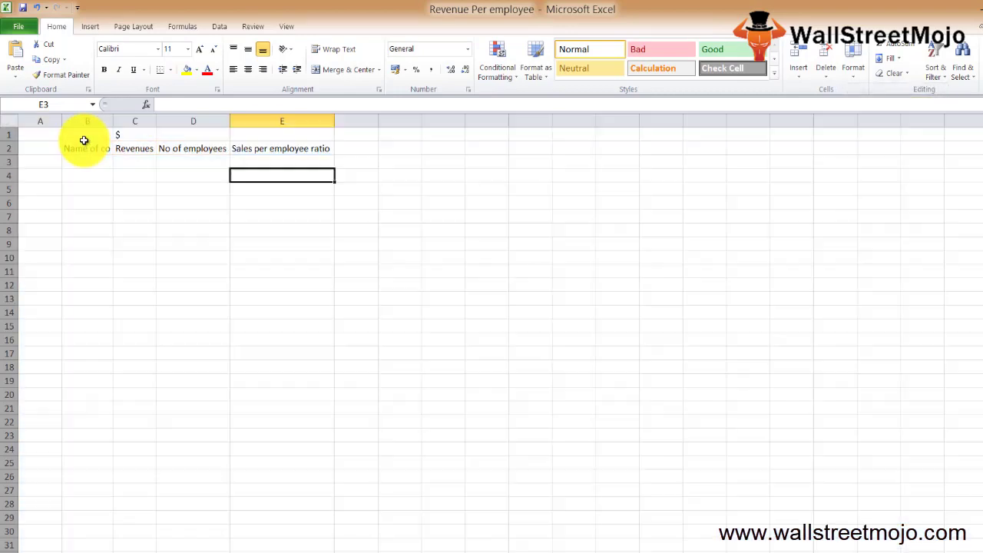
# - Enter company ABC with revenue 25000 and 80000 employees
pyautogui.press('Left')
pyautogui.press('Left')
pyautogui.press('Left')
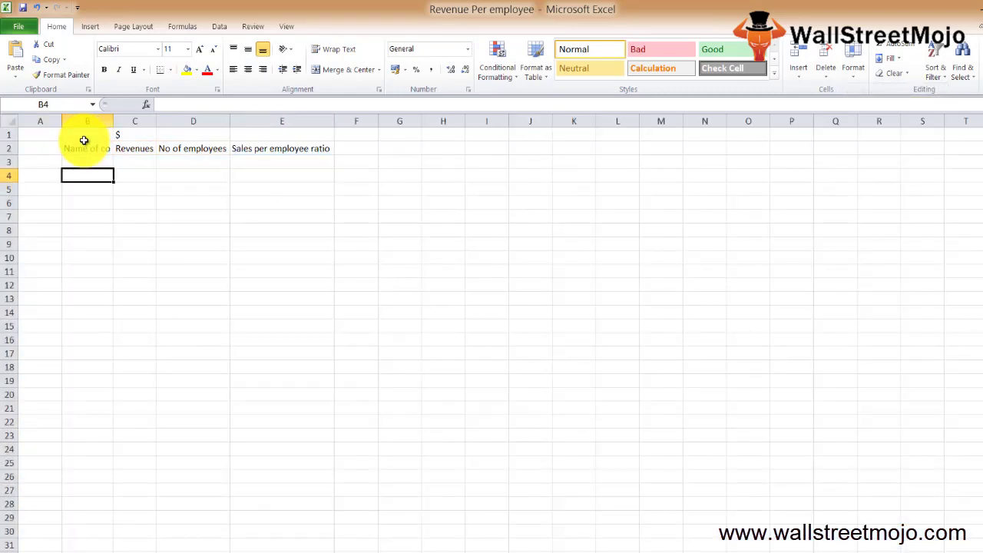
pyautogui.write('ABC')
pyautogui.press('Tab')
pyautogui.write('25000')
pyautogui.press('Tab')
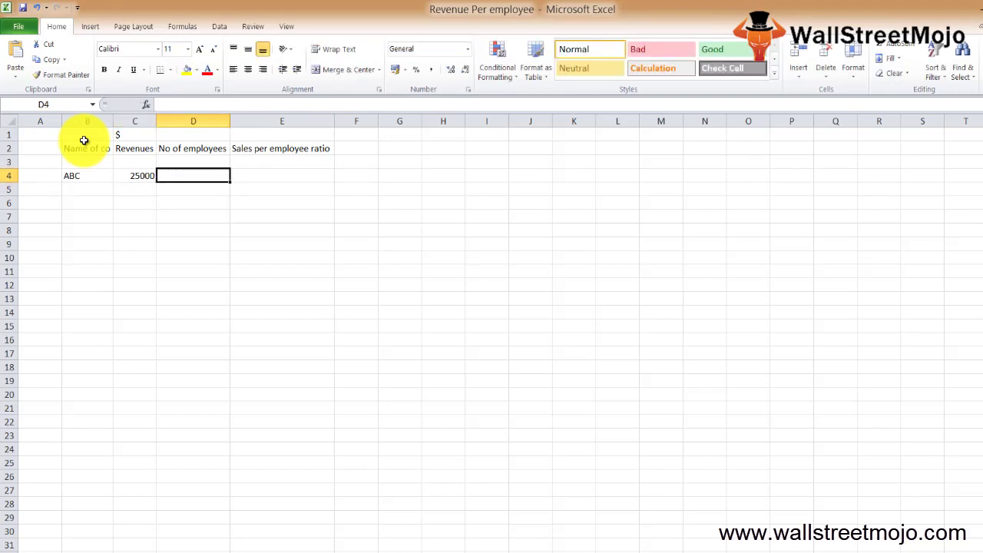
pyautogui.write('80000')
pyautogui.press('Return')
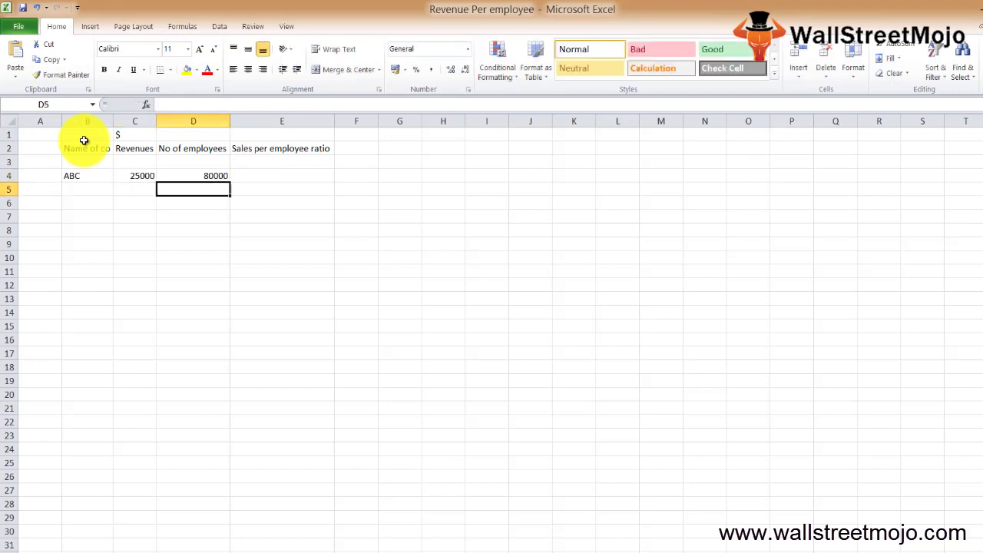
# - Add company XYZ with revenue 46000 and 90000 employees
pyautogui.press('Up')
pyautogui.press('Left')
pyautogui.press('Left')
pyautogui.press('Left')
pyautogui.press('Down')
pyautogui.press('Right')
pyautogui.write('x')
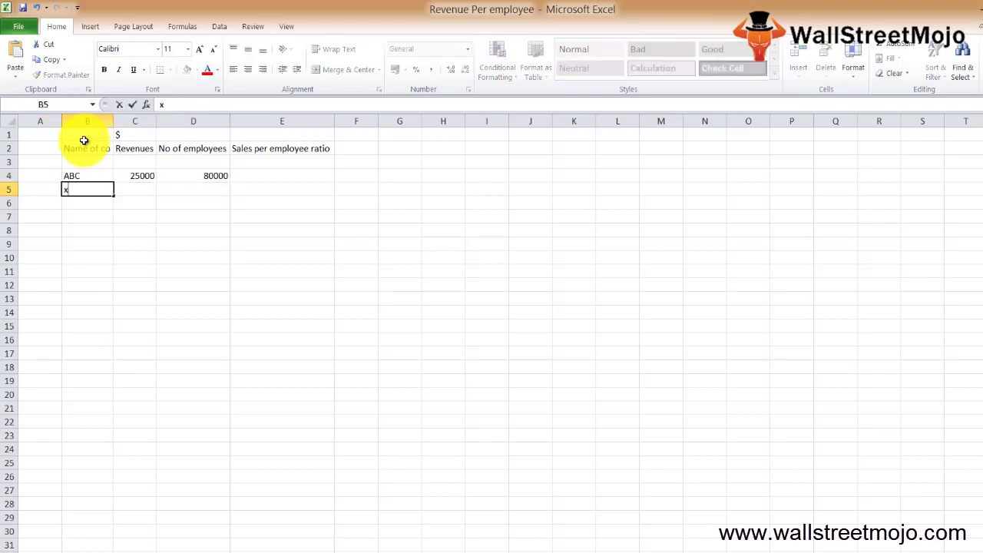
pyautogui.write('yz')
pyautogui.press('Return')
pyautogui.press('Up')
pyautogui.write('XY')
pyautogui.write('Z')
pyautogui.press('Tab')
pyautogui.write('46000')
pyautogui.press('Return')
pyautogui.press('Up')
pyautogui.press('Right')
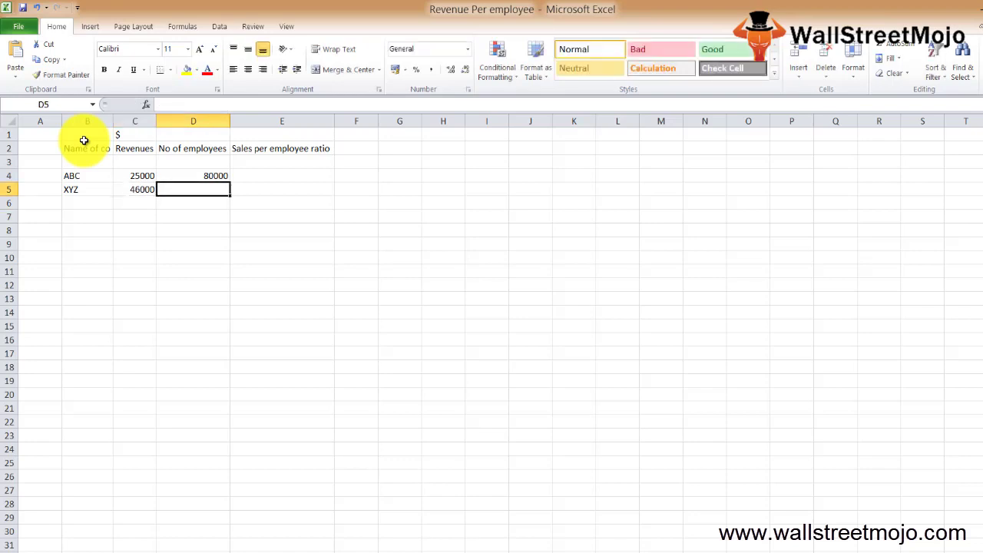
pyautogui.write('90000')
pyautogui.press('Return')
# - Add company EFG with revenue 23000 and 105000 employees
pyautogui.press('Left')
pyautogui.press('Left')
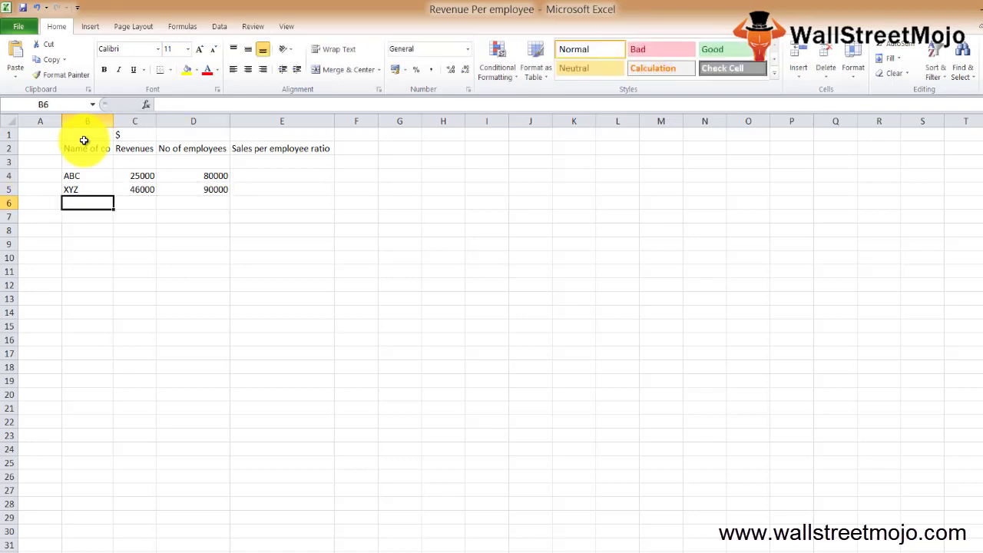
pyautogui.write('EFG')
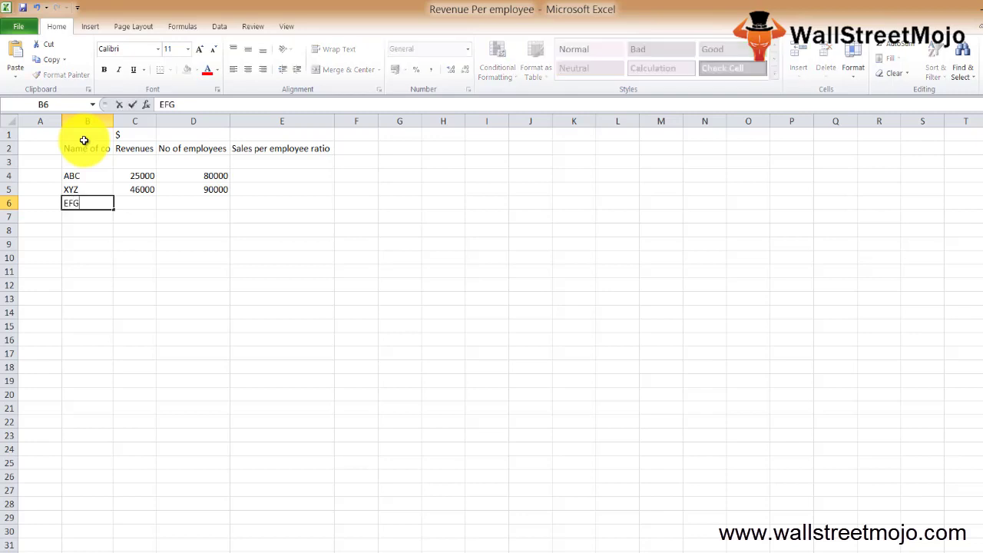
pyautogui.press('Tab')
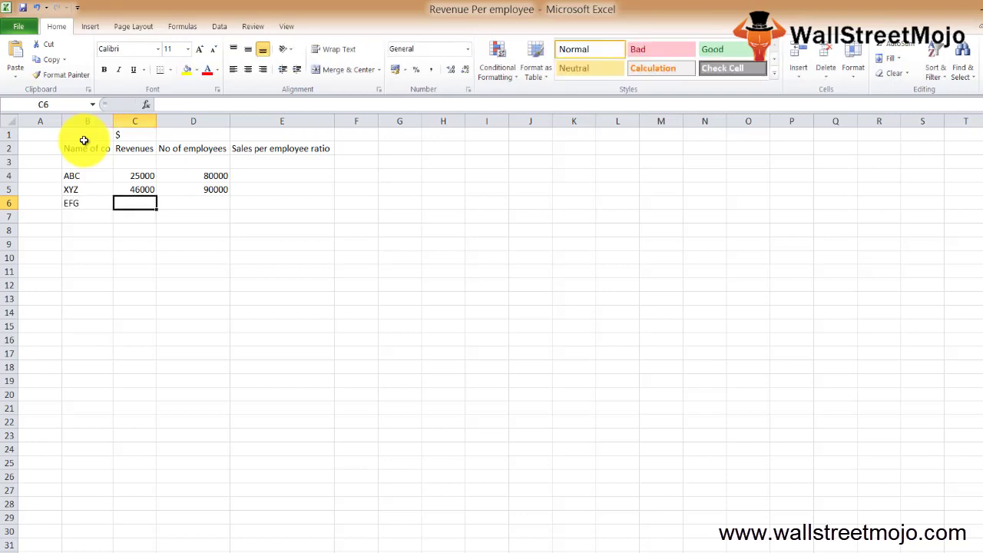
pyautogui.write('23000')
pyautogui.press('Return')
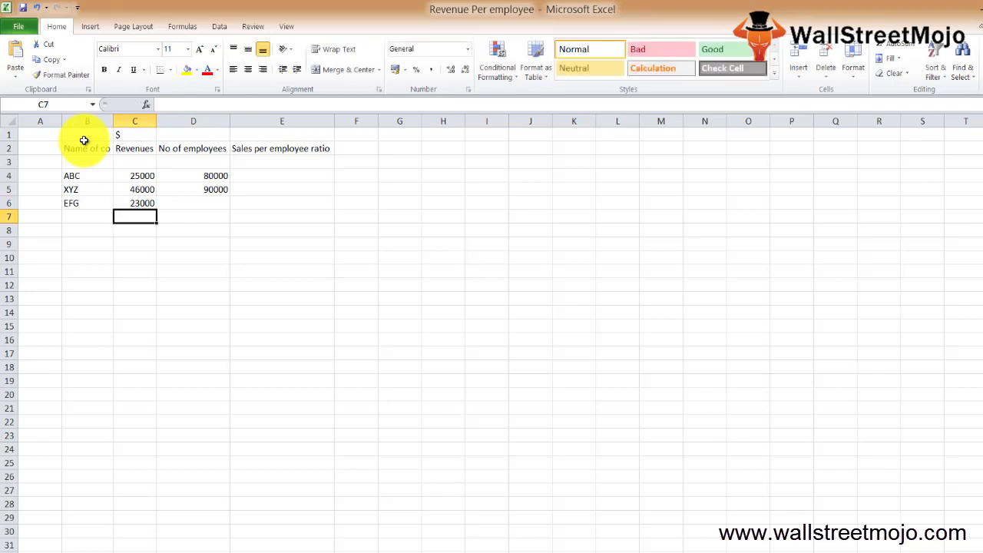
pyautogui.press('Up')
pyautogui.press('Right')
pyautogui.write('105000')
pyautogui.press('Return')
# - Add company UVW with revenue 39000 and 75000 employees
pyautogui.press('Left')
pyautogui.press('Left')
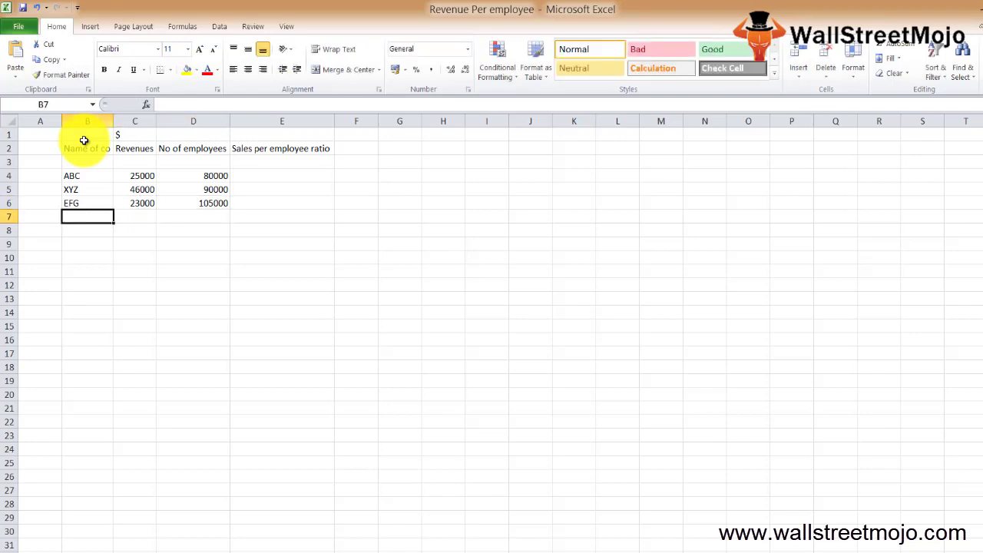
pyautogui.write('U')
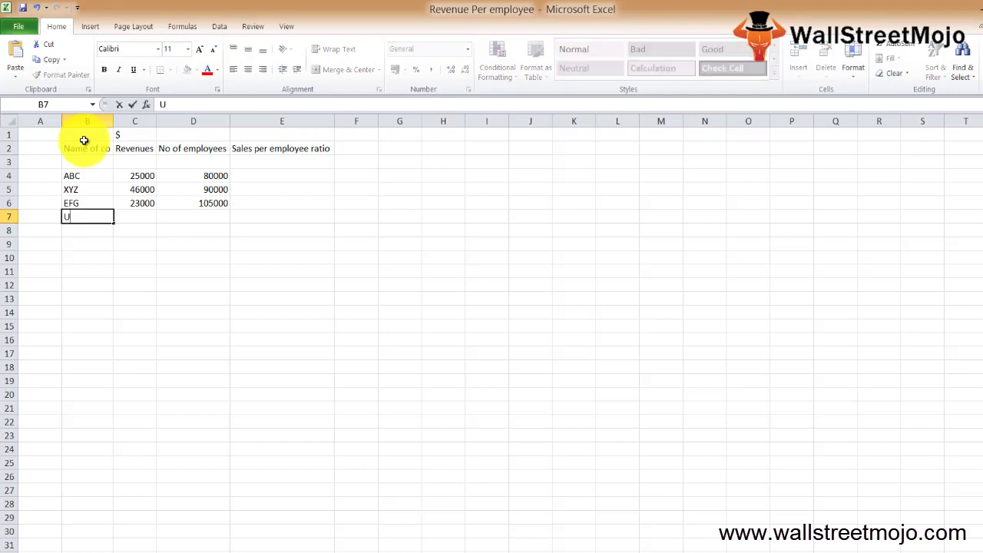
pyautogui.write('VW')
pyautogui.press('Right')
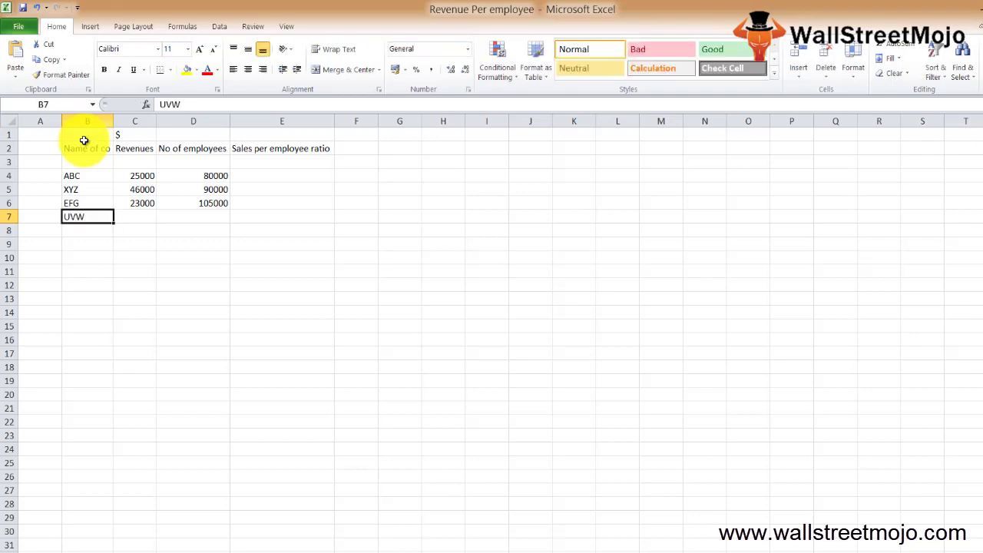
pyautogui.write('39000')
pyautogui.press('Return')
pyautogui.press('Up')
pyautogui.press('Right')
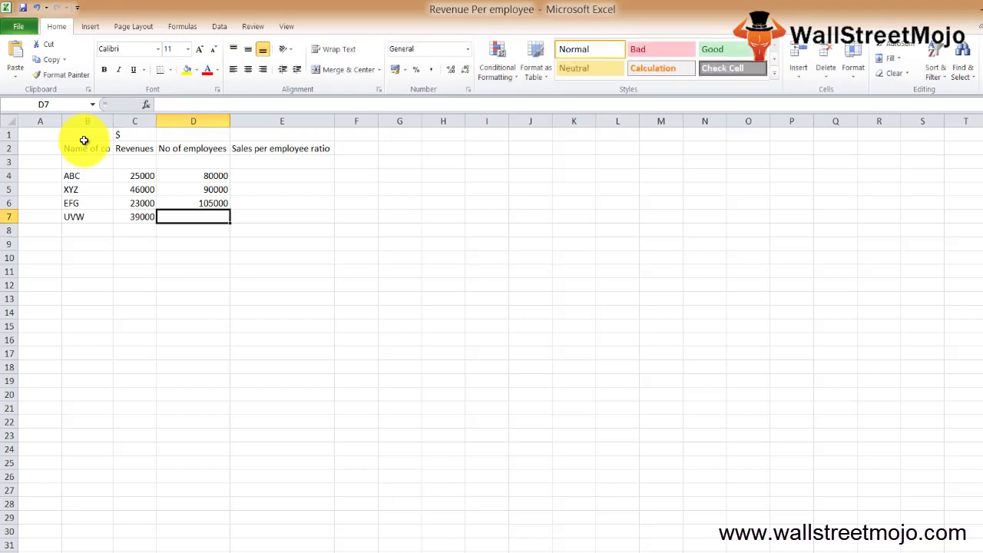
pyautogui.write('75000')
pyautogui.press('Return')
pyautogui.press('Up')
pyautogui.press('Up')
pyautogui.press('Up')
pyautogui.press('Up')
pyautogui.press('Right')
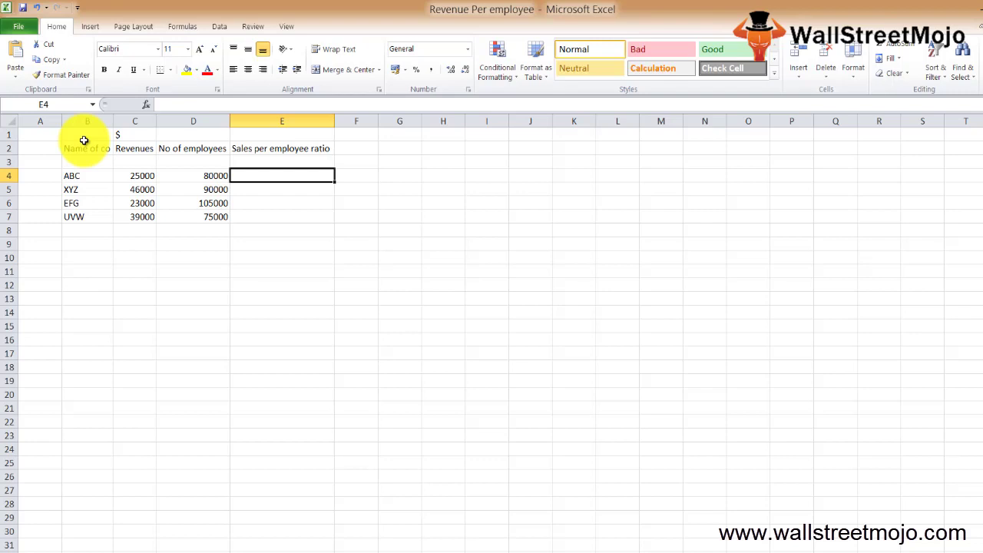
# - Enter =C4/D4 in E4 and fill it down through E7 for all four companies
pyautogui.write('=')
pyautogui.press('Left')
pyautogui.press('Left')
pyautogui.write('/')
pyautogui.press('Left')
pyautogui.press('Left')
pyautogui.press('Right')
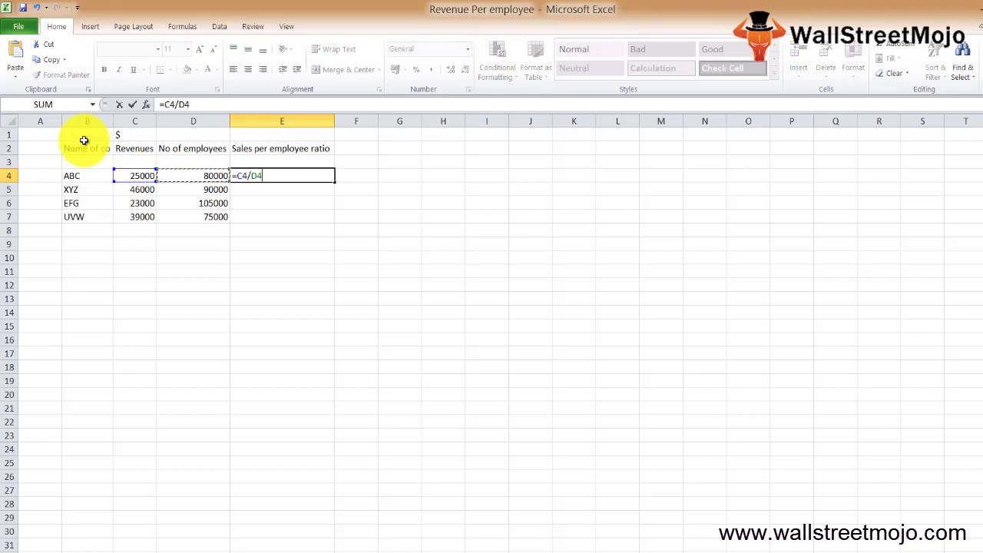
pyautogui.hotkey('ctrl', 'Return')
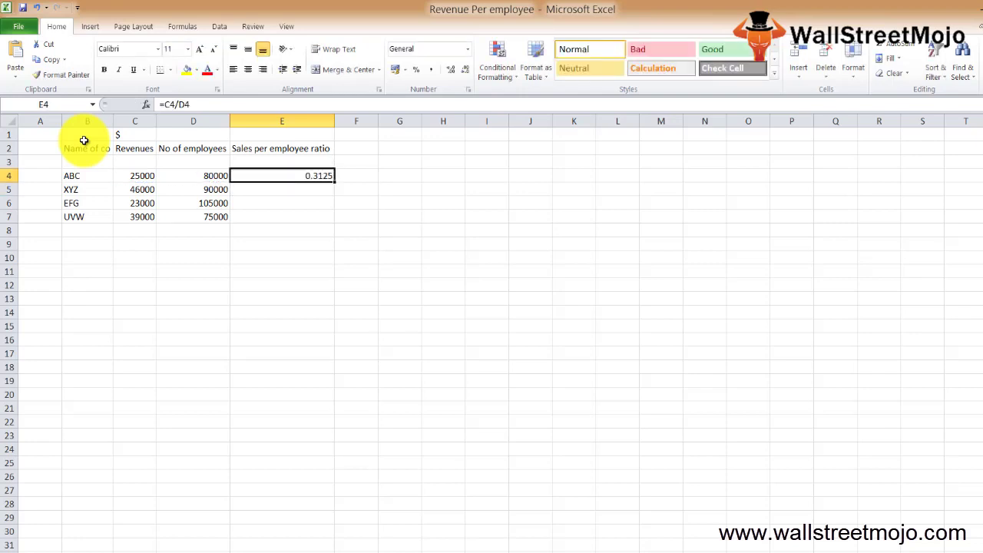
pyautogui.hotkey('shift', 'Down')
pyautogui.hotkey('shift', 'Down')
pyautogui.hotkey('shift', 'Down')
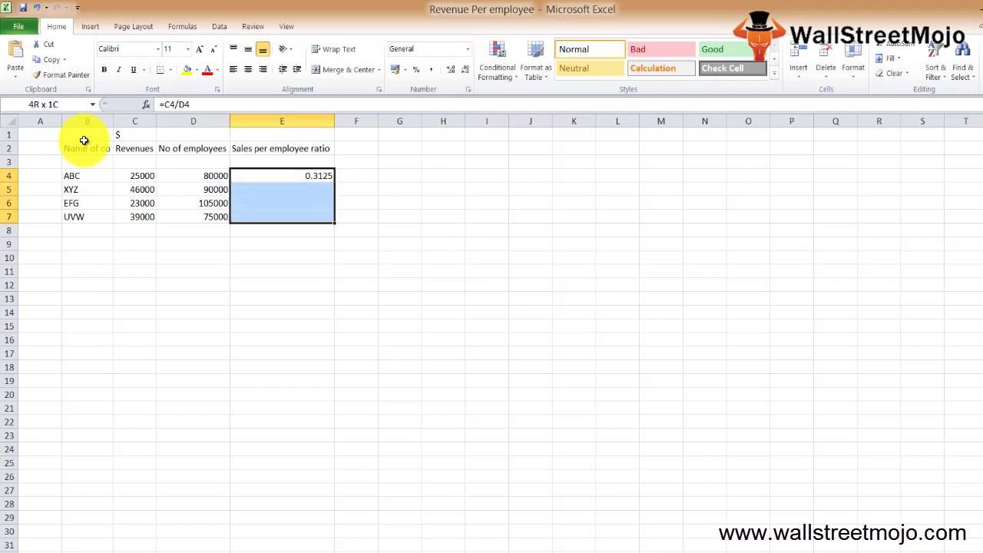
pyautogui.hotkey('ctrl', 'd')
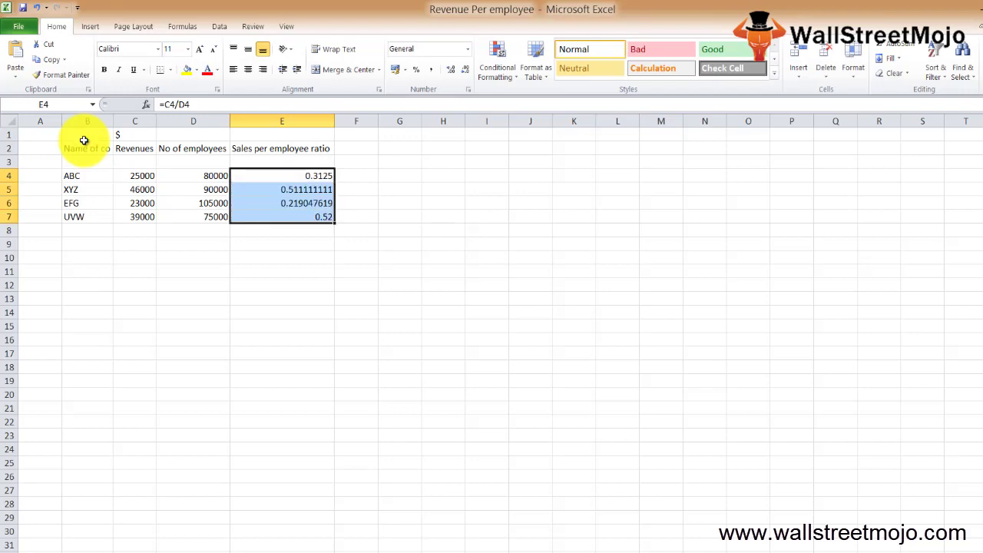
pyautogui.press('Down')
pyautogui.press('Down')
pyautogui.press('Up')
pyautogui.press('Up')
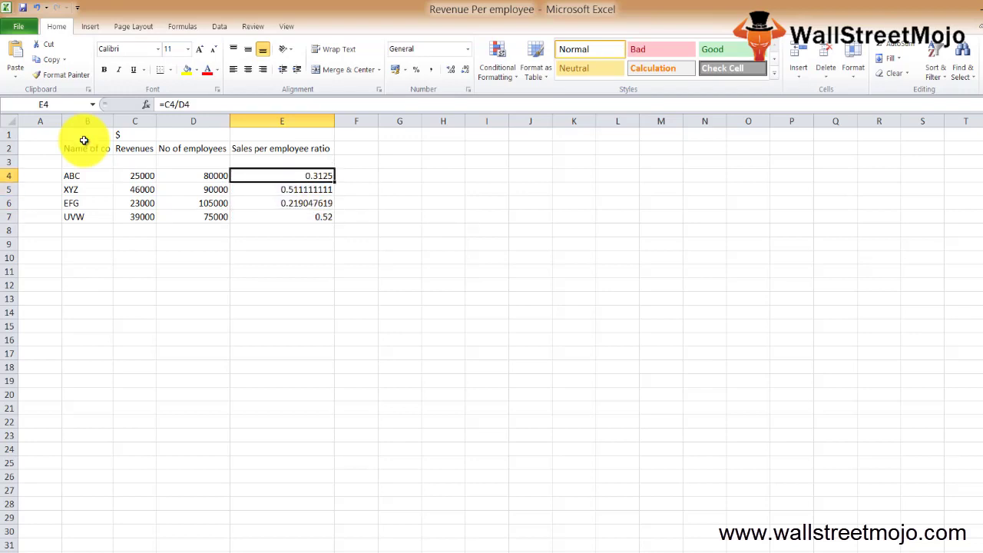
pyautogui.press('Down')
pyautogui.press('Down')
pyautogui.press('Down')
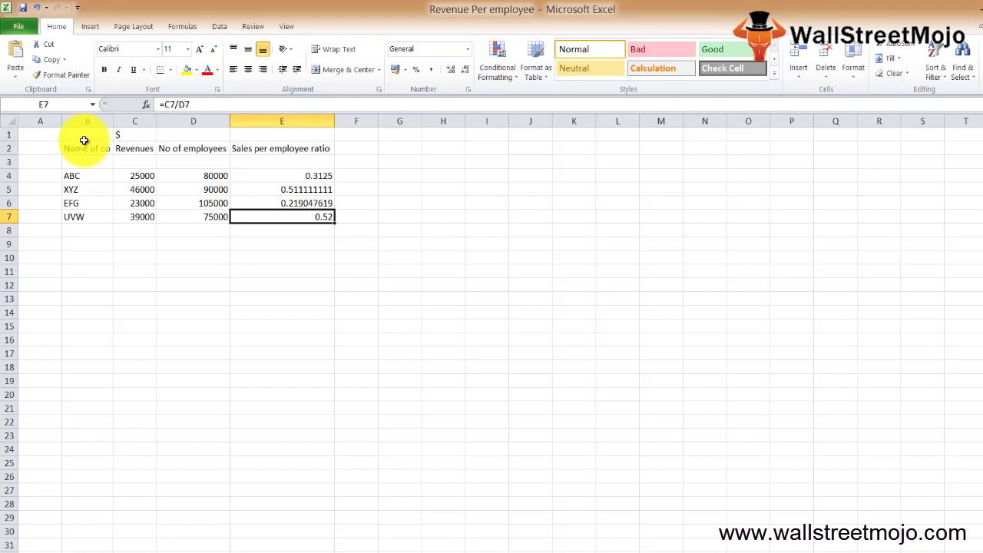
# - Highlight UVW's row to point out its revenue and ratio
pyautogui.press('Left')
pyautogui.press('Left')
pyautogui.hotkey('shift', 'space')
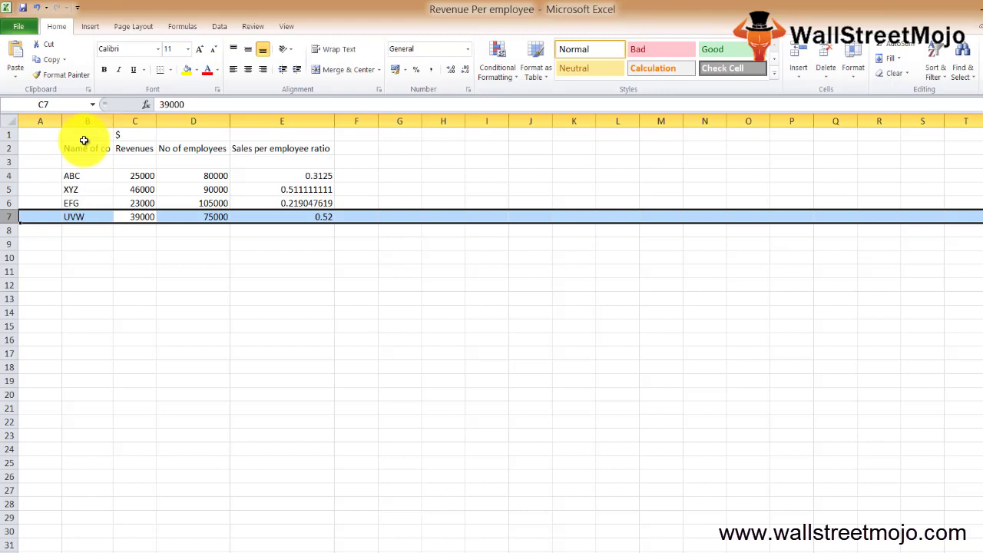
pyautogui.press('Up')
pyautogui.press('Down')
pyautogui.hotkey('shift', 'space')
pyautogui.press('Right')
pyautogui.press('Right')
pyautogui.press('Left')
pyautogui.press('Left')
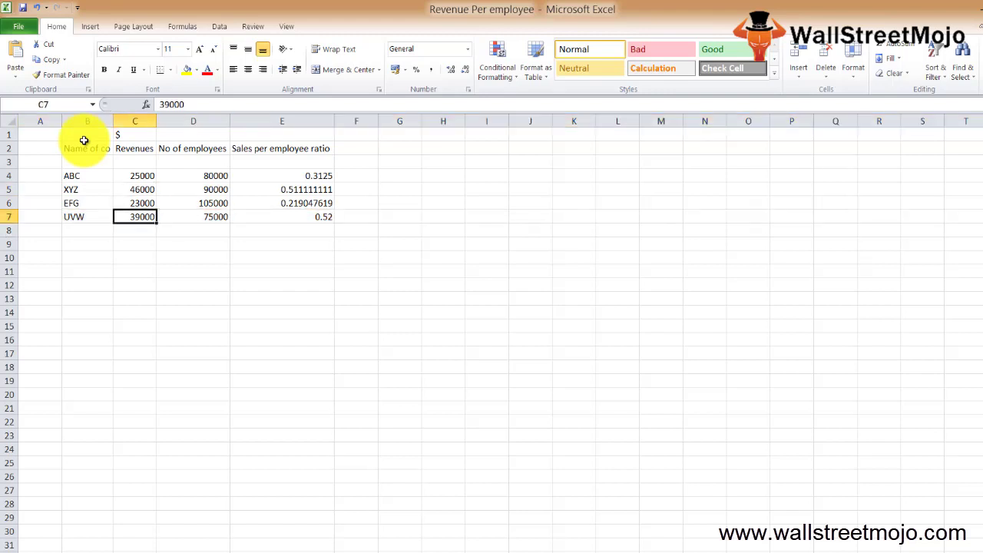
# - Add a 'Rank' header in column F and give UVW rank 1
pyautogui.press('Right')
pyautogui.press('Right')
pyautogui.press('Right')
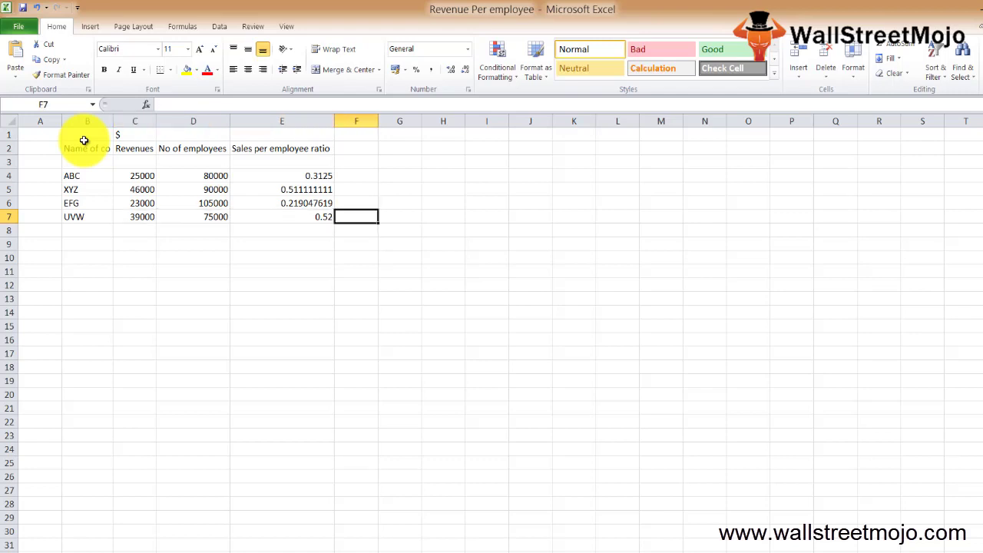
pyautogui.write('1')
pyautogui.press('Return')
pyautogui.press('Up')
pyautogui.press('Up')
pyautogui.press('Up')
# - Rank XYZ 2, ABC 3 and EFG 4
pyautogui.press('Up')
pyautogui.press('Up')
pyautogui.press('Up')
pyautogui.write('Rank')
pyautogui.press('Return')
pyautogui.press('Down')
pyautogui.press('Down')
pyautogui.press('Down')
pyautogui.press('Down')
pyautogui.press('Up')
pyautogui.press('Up')
pyautogui.write('2')
pyautogui.press('Return')
# - Review the ranks and highlight UVW's row to point out its revenue and employees
pyautogui.press('Up')
pyautogui.press('Up')
pyautogui.write('3')
pyautogui.press('Return')
pyautogui.press('Down')
pyautogui.write('4')
pyautogui.press('Return')
pyautogui.press('Return')
pyautogui.press('Up')
pyautogui.press('Up')
pyautogui.press('Up')
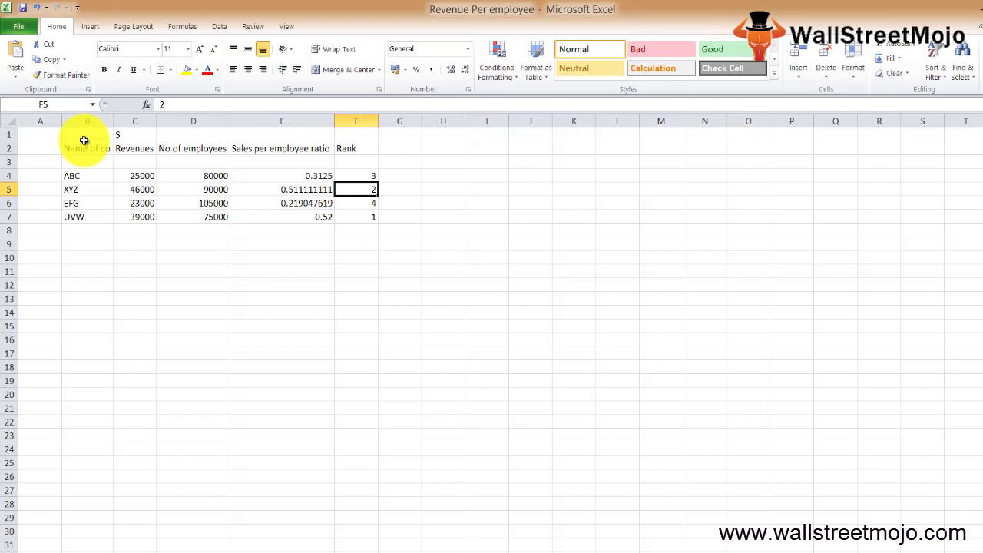
pyautogui.press('Up')
pyautogui.press('Down')
pyautogui.press('Down')
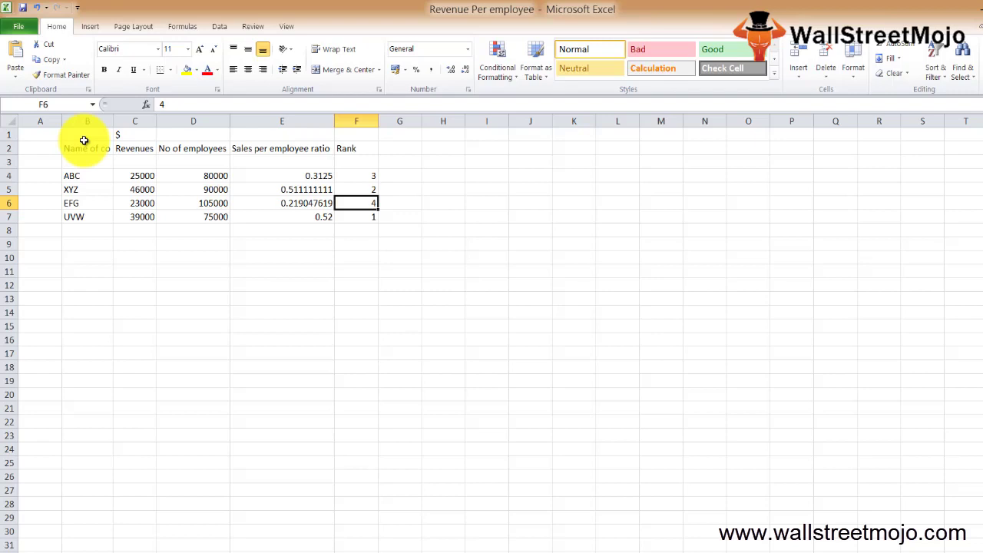
pyautogui.press('Down')
pyautogui.press('Left')
pyautogui.press('Left')
pyautogui.hotkey('shift', 'space')
pyautogui.press('Down')
pyautogui.press('Up')
pyautogui.press('Left')
pyautogui.press('Right')
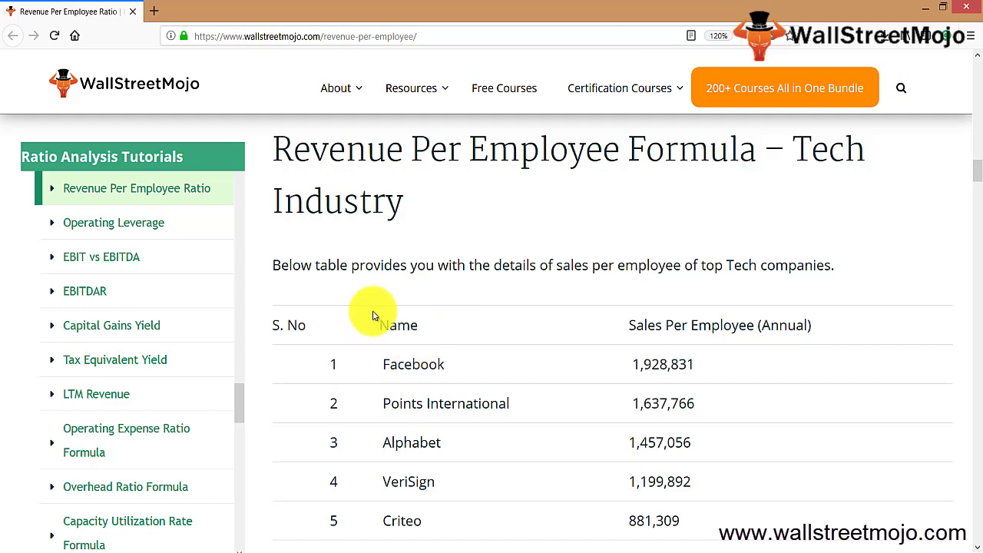
# - Scroll past the tech-industry table to the Auto manufacture Industry table led by Ferrari
pyautogui.scroll(-2, 386, 344)
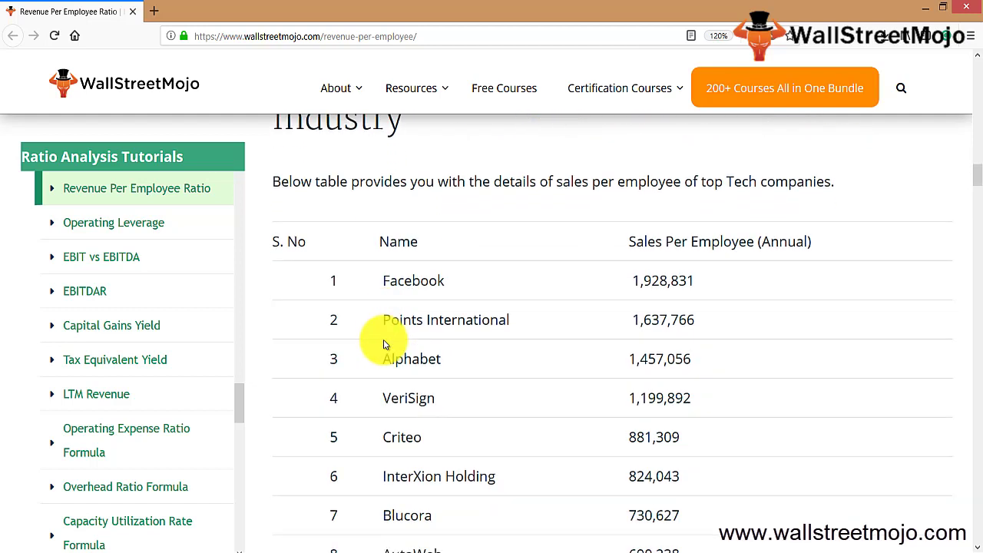
pyautogui.scroll(-1, 386, 345)
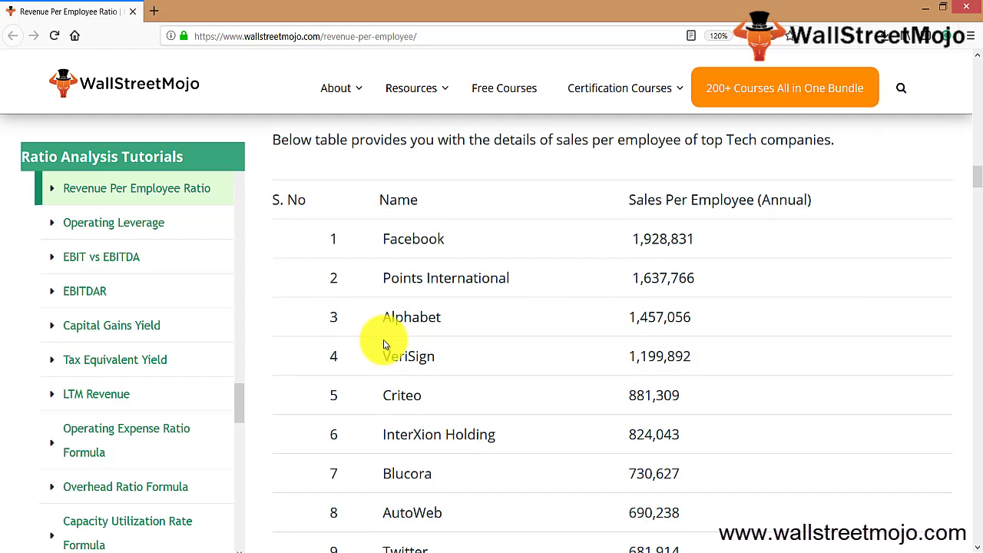
pyautogui.scroll(-1, 386, 344)
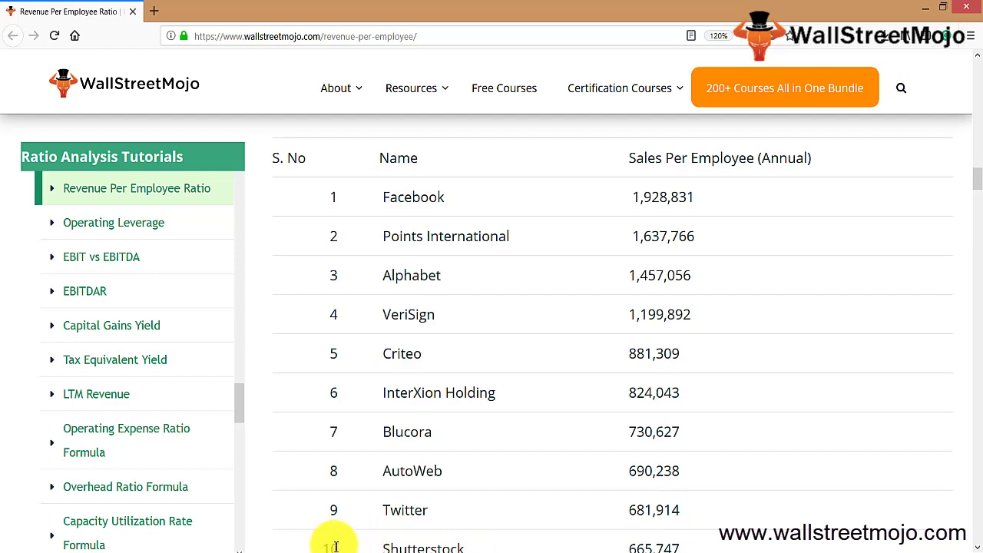
pyautogui.scroll(-5, 713, 383)
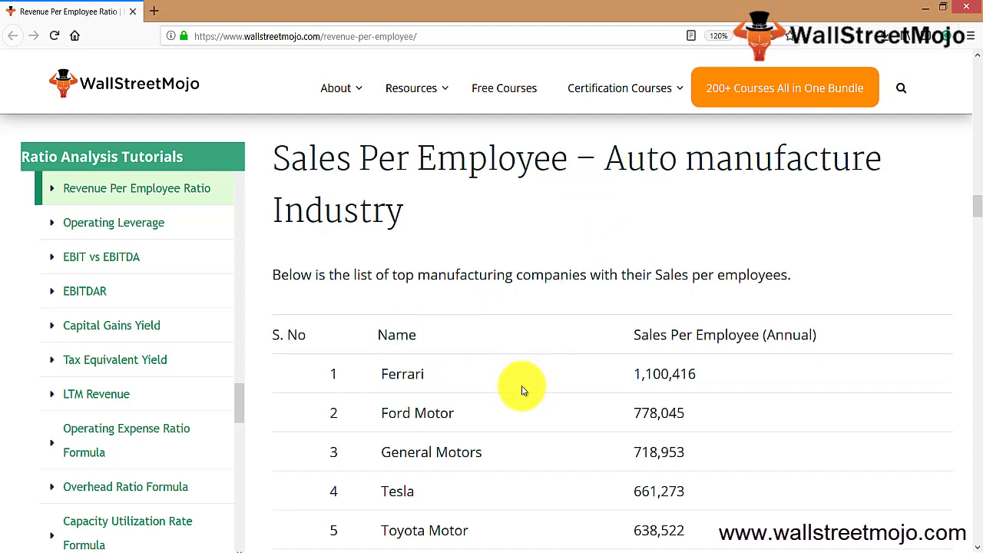
# - Scroll past the carmakers' sales-per-employee table to the banking table led by East West Bancorp
pyautogui.scroll(-2, 494, 417)
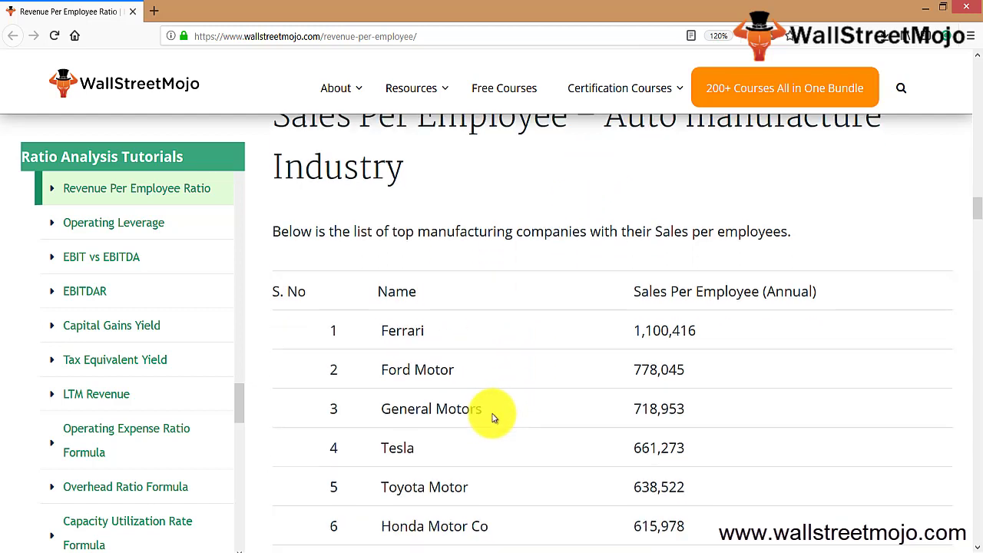
pyautogui.scroll(-1, 494, 418)
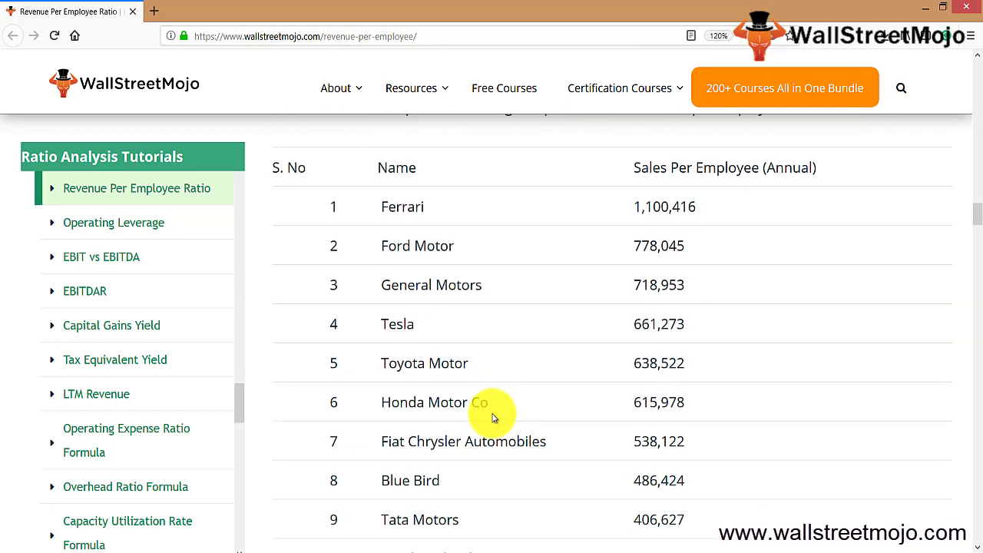
pyautogui.scroll(-1, 494, 417)
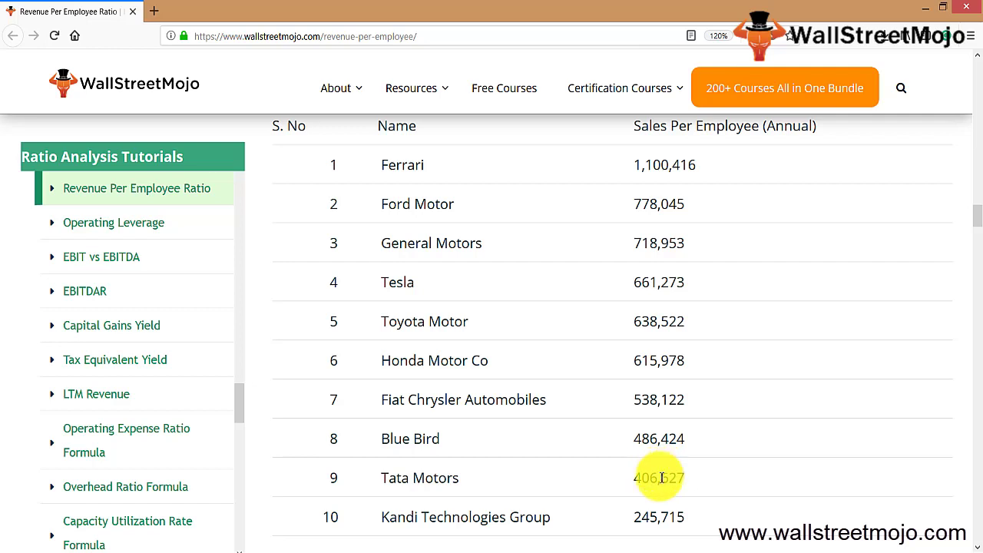
pyautogui.scroll(-5, 936, 515)
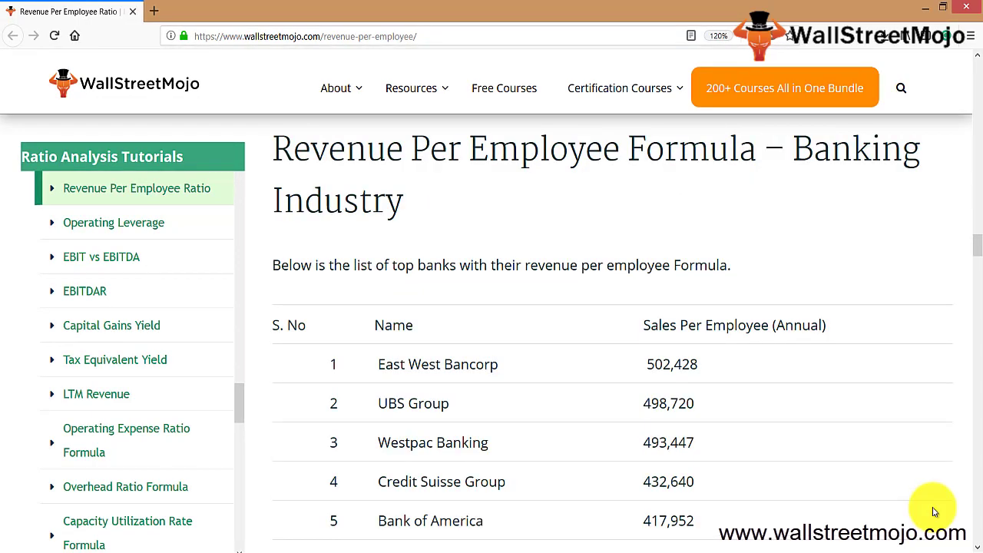
# - Scroll through the top ten banks to the Facebook, Google and Amazon revenue-per-employee chart
pyautogui.scroll(-1, 935, 513)
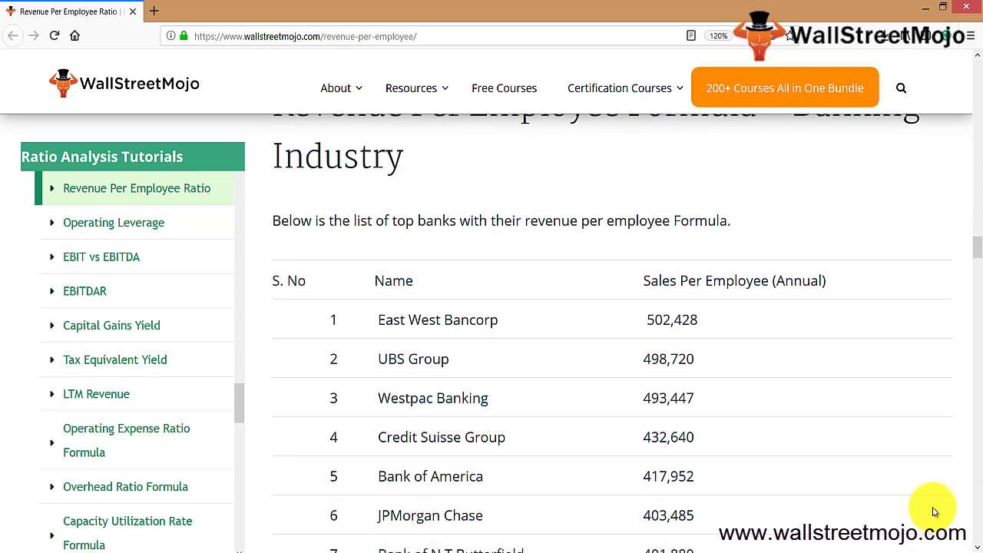
pyautogui.scroll(-1, 935, 512)
pyautogui.scroll(-1, 935, 512)
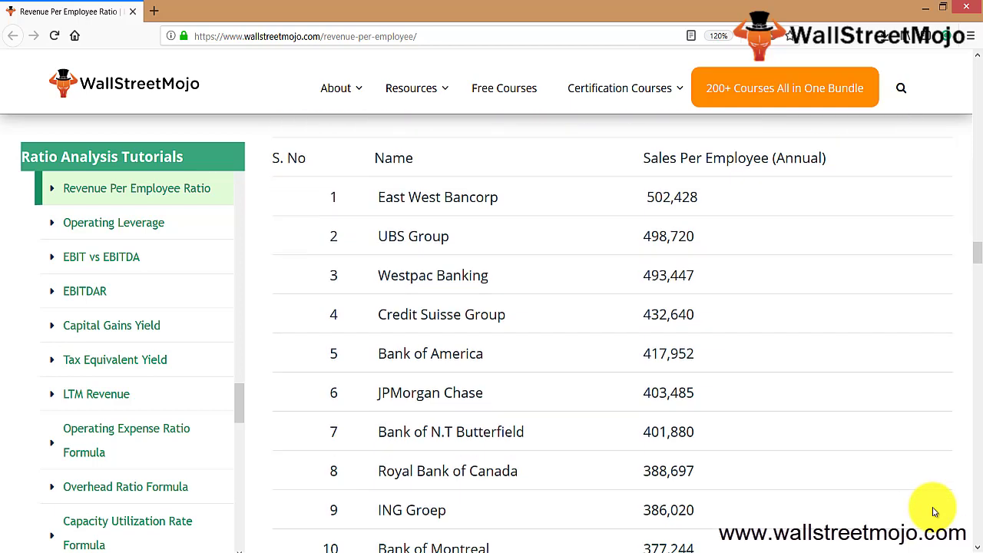
pyautogui.scroll(-1, 935, 512)
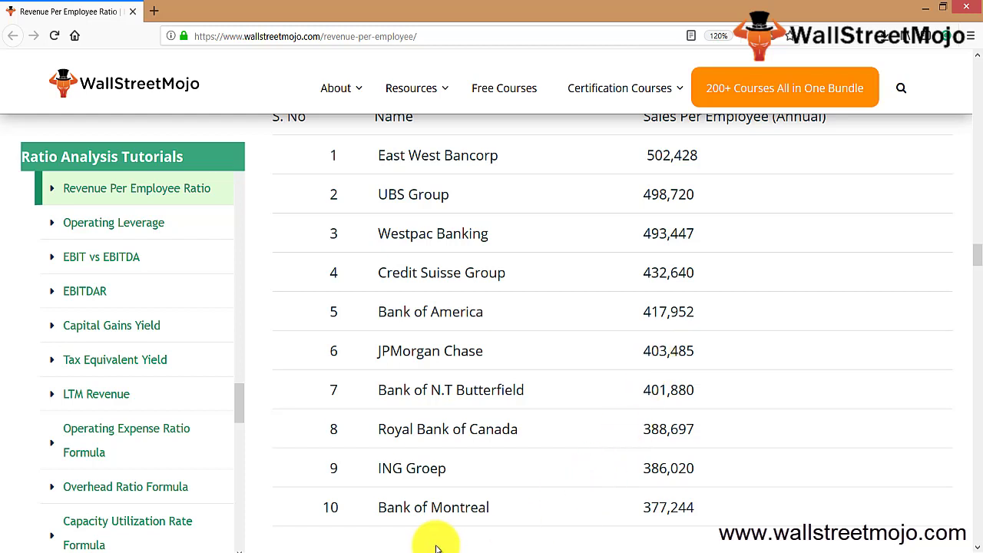
pyautogui.scroll(-10, 571, 302)
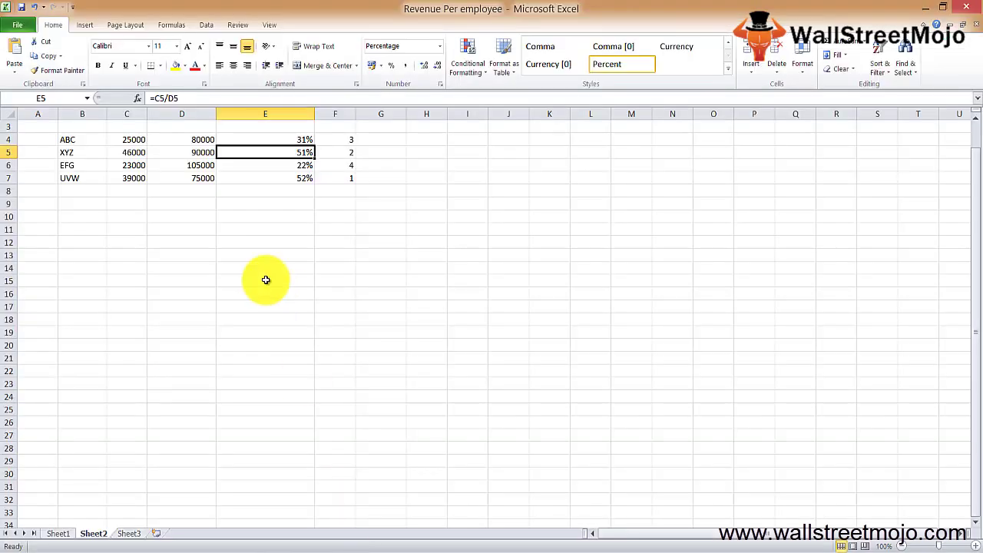
# - Enter the notes 'Employees', 'Higher' and 'Revenue per employee' down cells F12 to F14
pyautogui.click(241, 242)
pyautogui.press('Right')
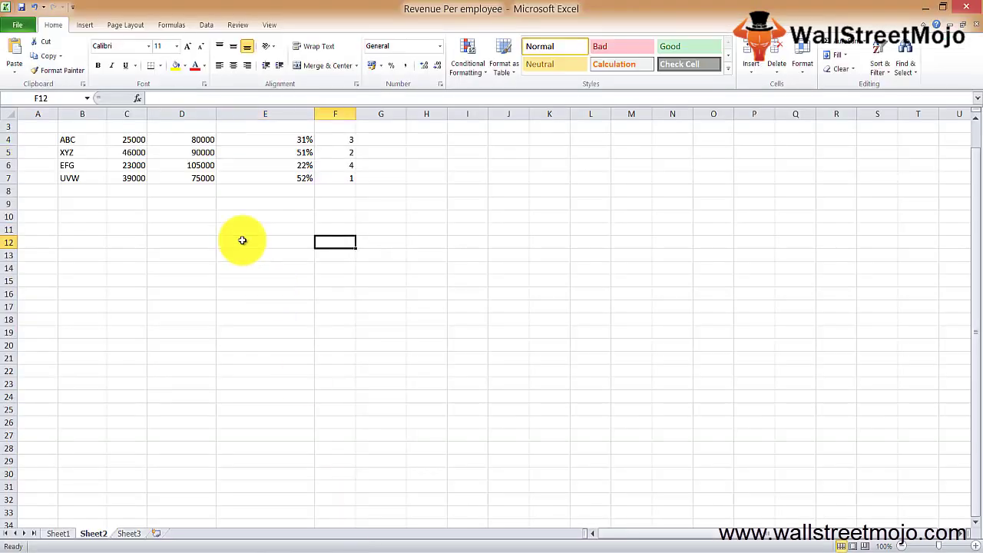
pyautogui.write('Emp')
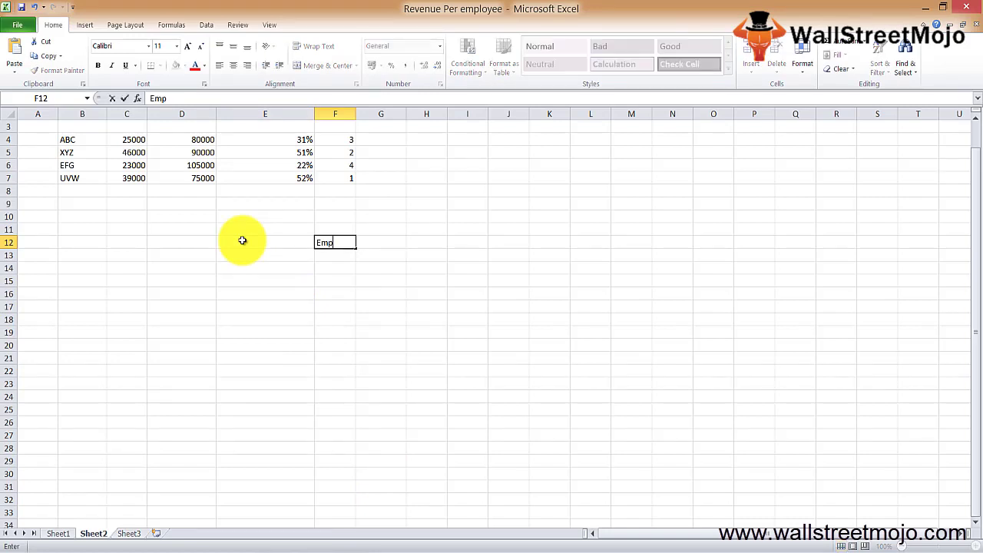
pyautogui.write('loyees')
pyautogui.press('Return')
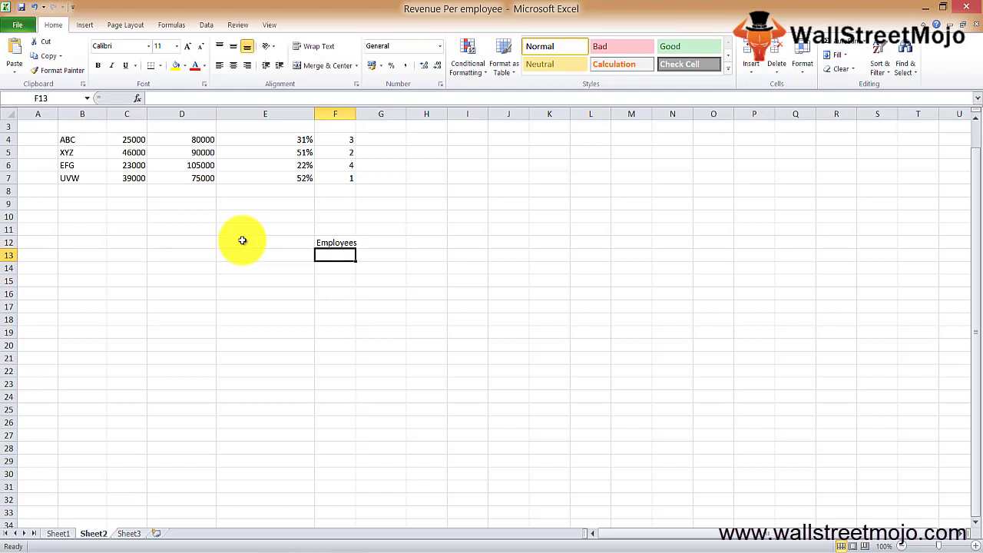
pyautogui.write('Higher')
pyautogui.press('Return')
pyautogui.write('Rev')
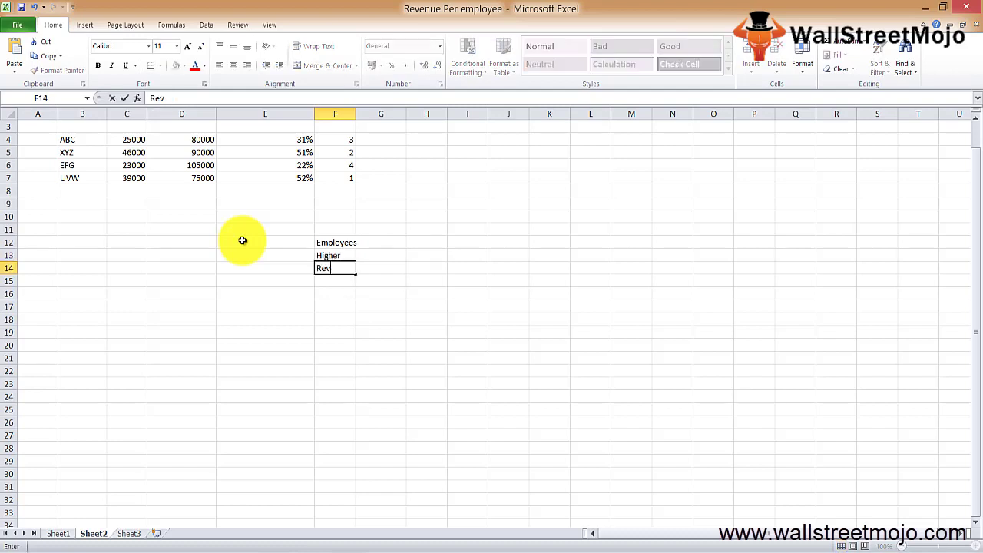
pyautogui.write('enue oer empl')
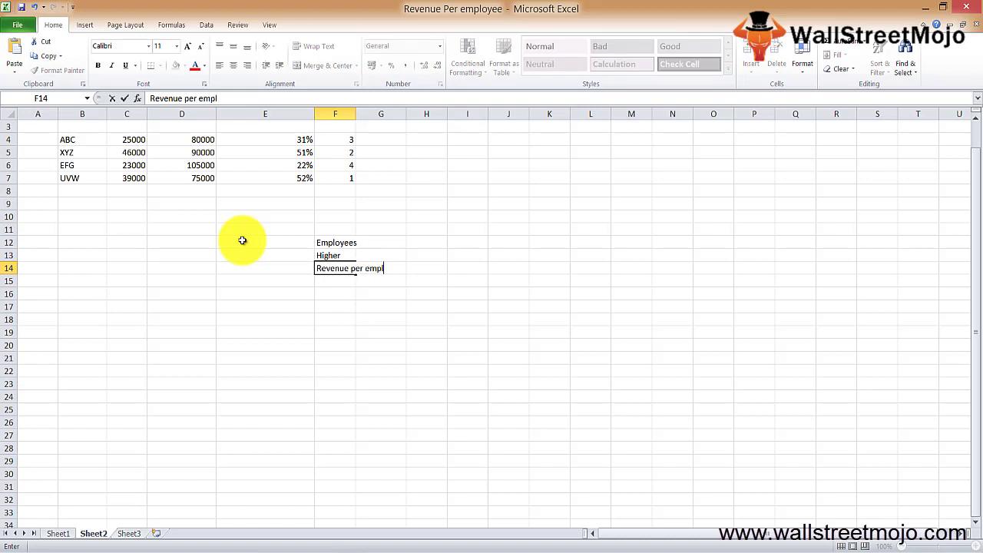
pyautogui.write('oyee')
pyautogui.press('Return')
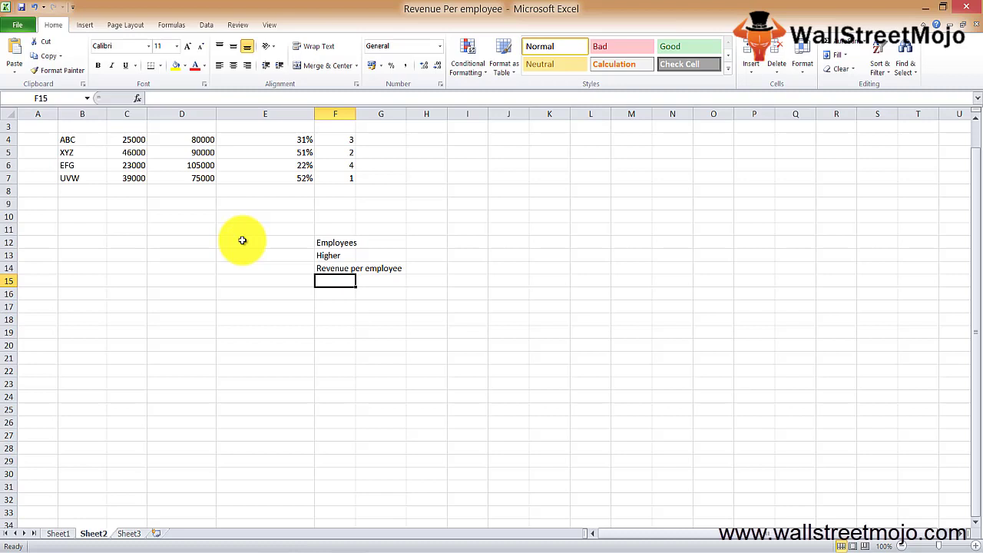
# - Enter 'Labou' in F16 and 'lesser of labor' in F17
pyautogui.press('Return')
pyautogui.write('Labou')
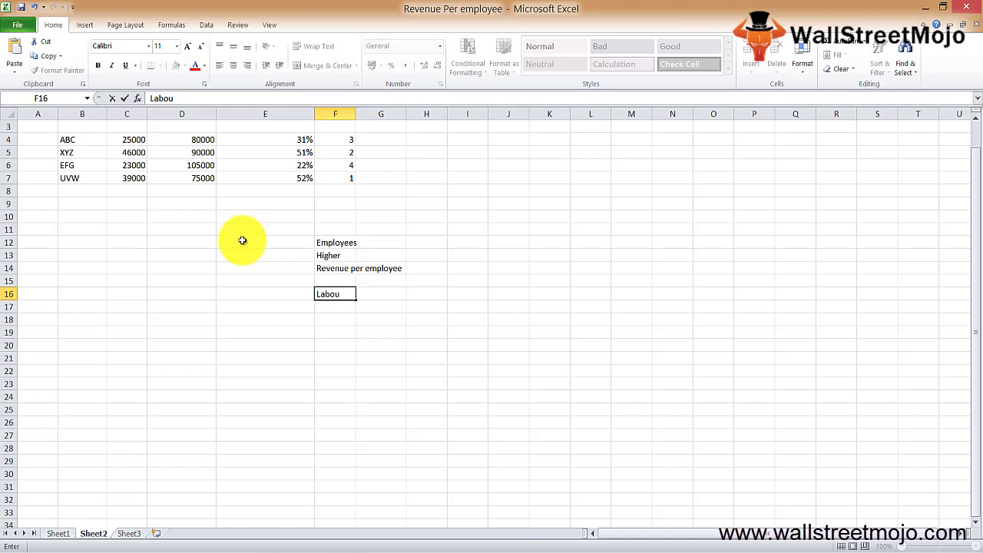
pyautogui.press('Return')
pyautogui.write('less')
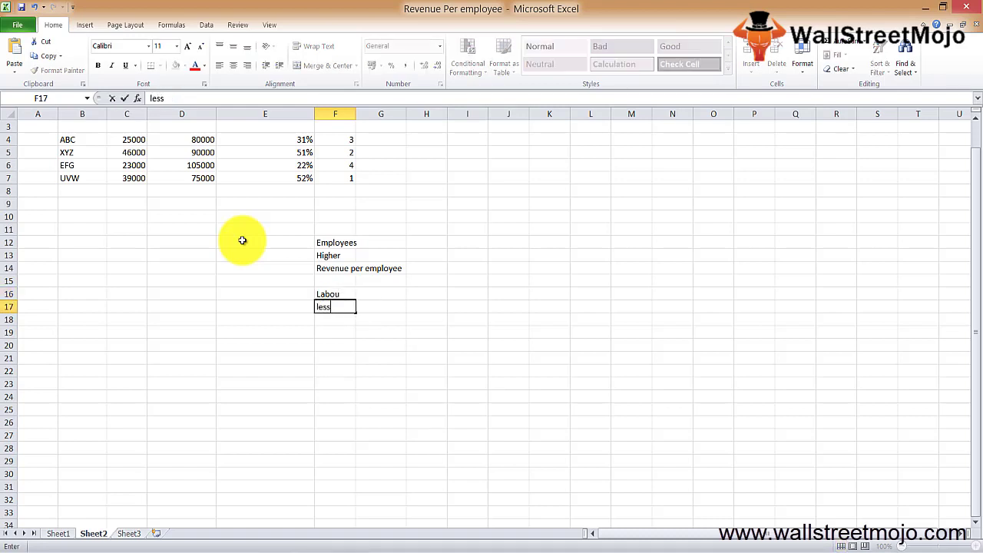
pyautogui.write('er ')
pyautogui.write('of labo')
pyautogui.write('r')
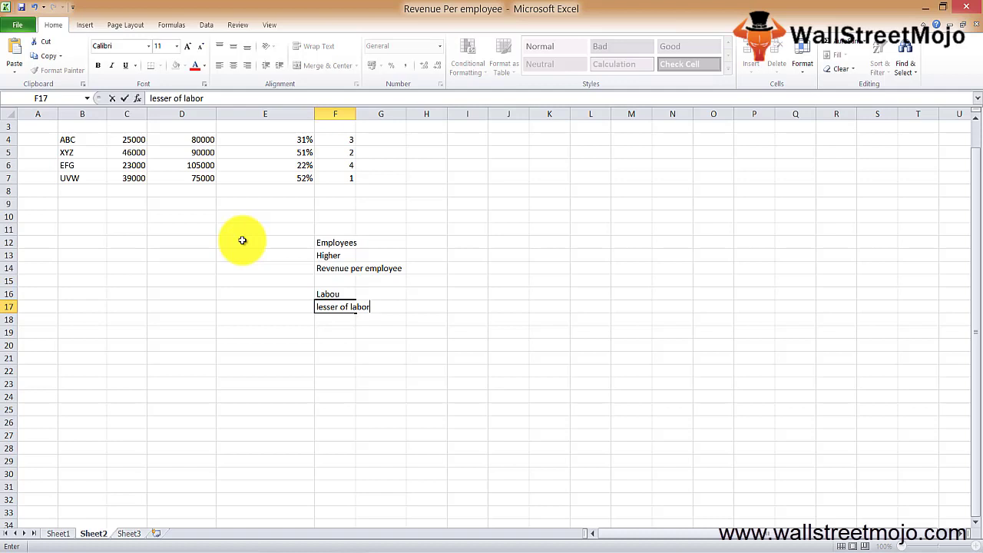